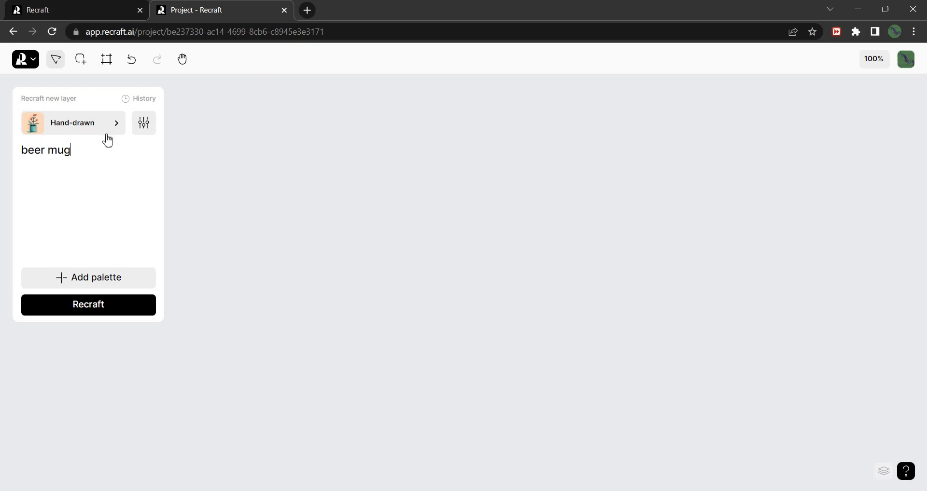
# Step: Choose the Pixel art illustration style and generate an image from the "beer mug" prompt
pyautogui.click(115, 133)
pyautogui.click(222, 127)
pyautogui.click(299, 127)
pyautogui.click(340, 127)
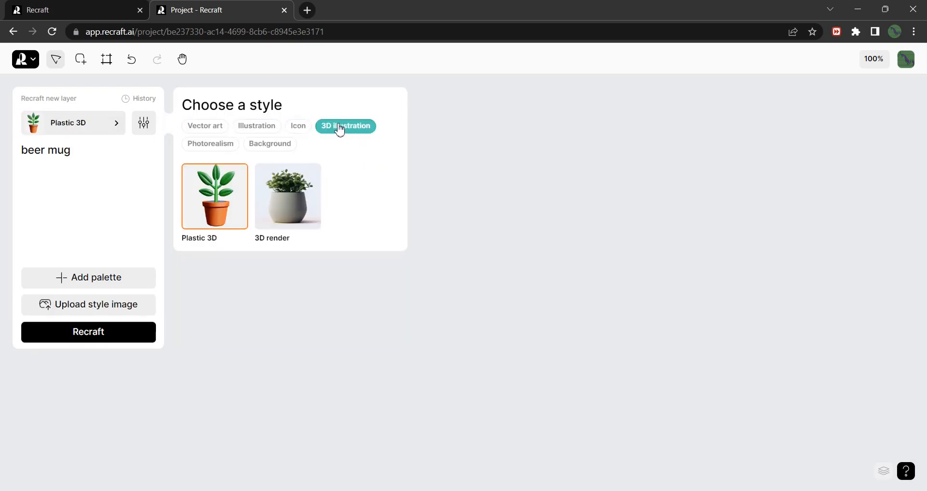
pyautogui.click(243, 127)
pyautogui.click(298, 195)
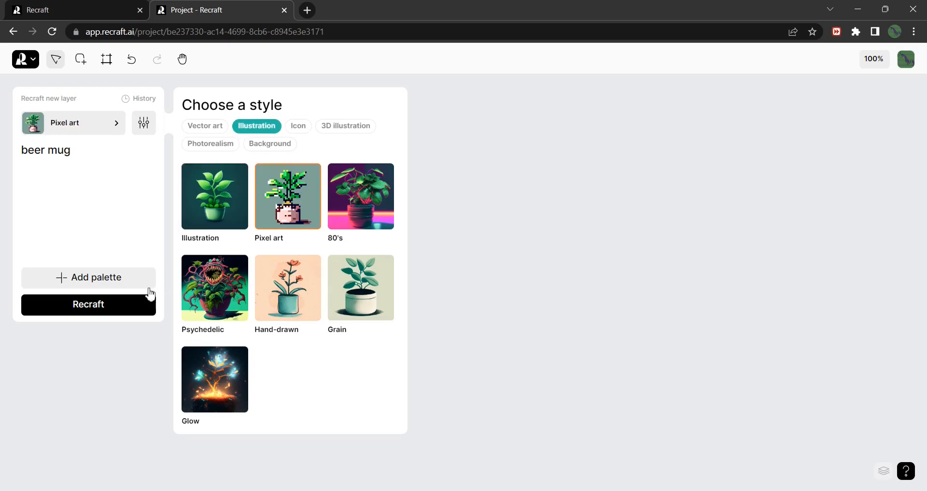
pyautogui.click(103, 311)
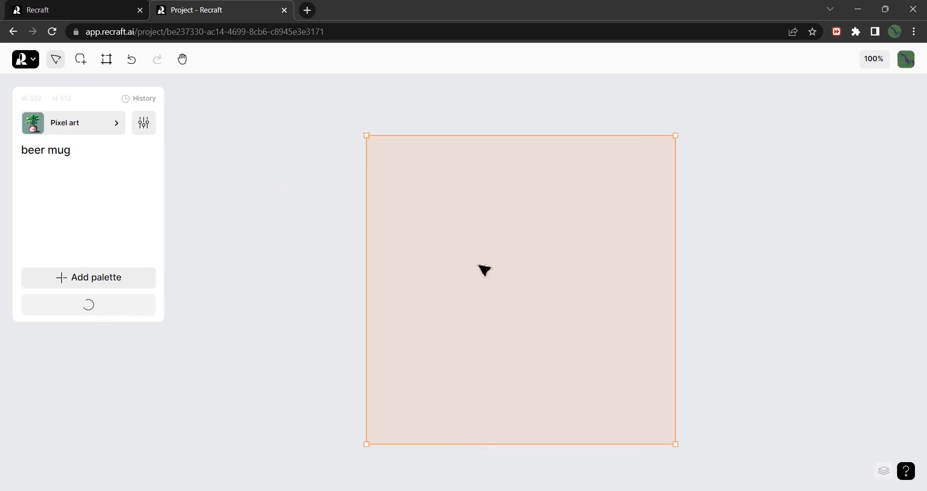
# Step: Choose the second pixel-art mug variant, shrink it to about 252 × 269 and place it in the canvas's upper-right area
pyautogui.moveTo(545, 265); pyautogui.dragTo(516, 222)
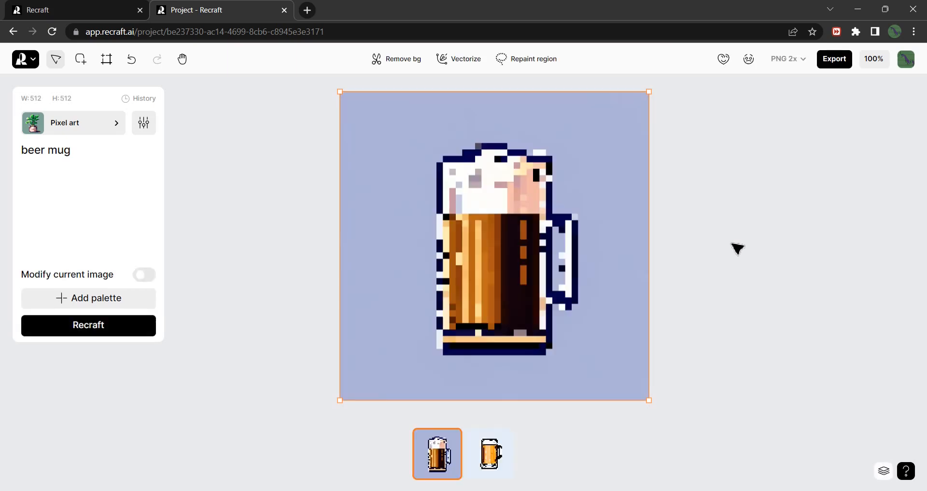
pyautogui.click(500, 462)
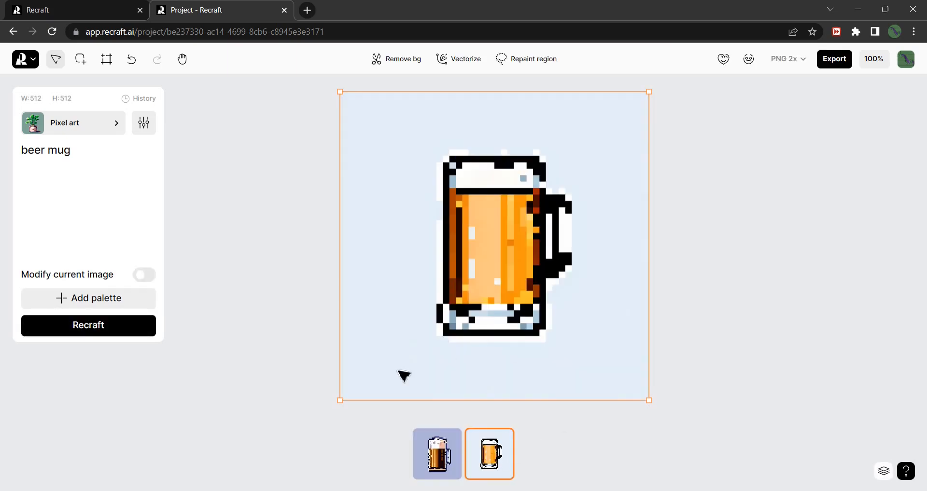
pyautogui.moveTo(340, 401); pyautogui.dragTo(500, 257)
pyautogui.moveTo(592, 198); pyautogui.dragTo(756, 202)
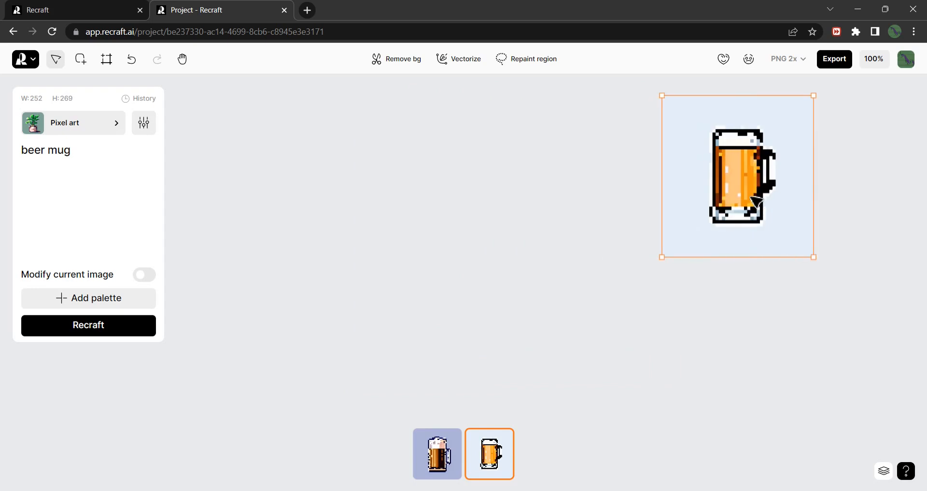
# Step: Generate a new beer mug layer in the Hand-drawn style, place it beside the pixel-art mug and choose the second variant
pyautogui.click(217, 148)
pyautogui.click(124, 129)
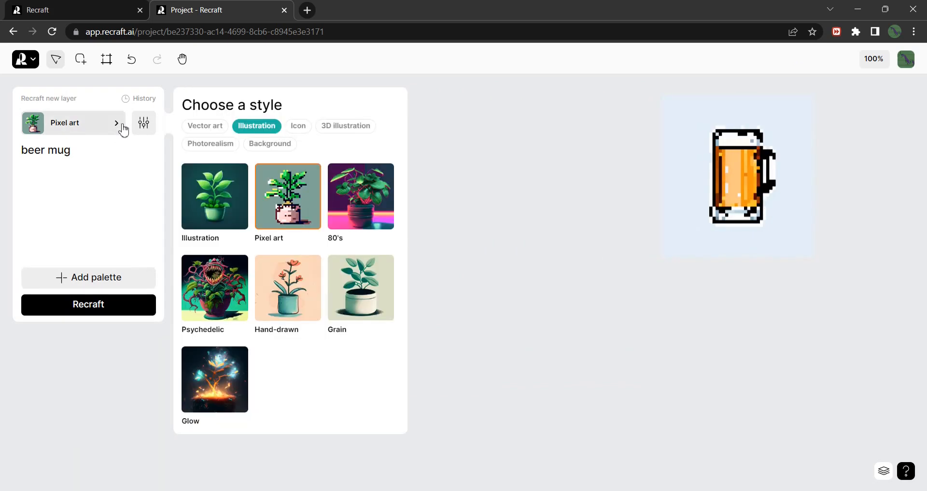
pyautogui.click(279, 311)
pyautogui.click(87, 309)
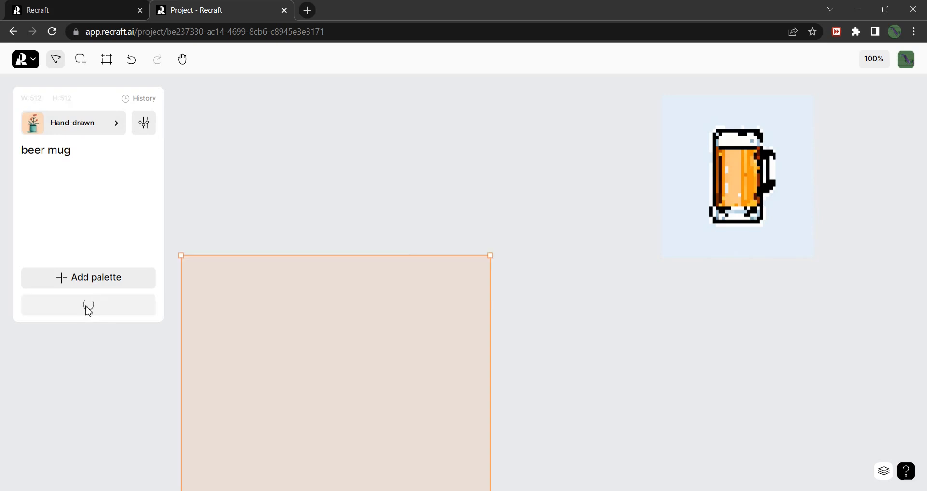
pyautogui.moveTo(361, 410); pyautogui.dragTo(532, 251)
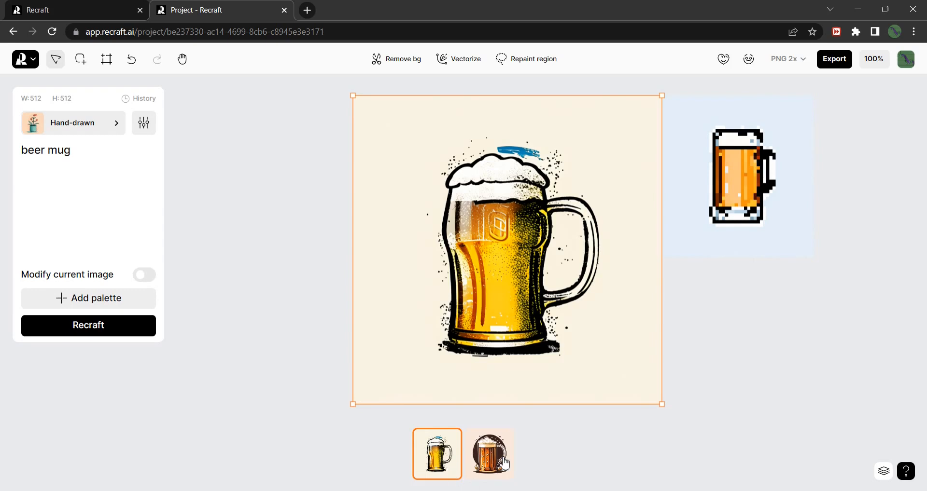
pyautogui.click(504, 463)
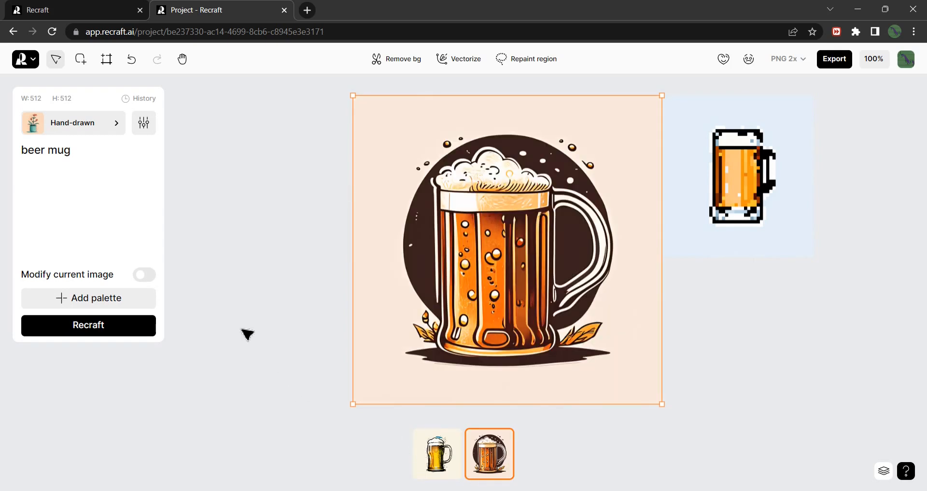
# Step: Regenerate the hand-drawn beer mug twice and keep the second variant of the last generation
pyautogui.click(110, 335)
pyautogui.click(490, 461)
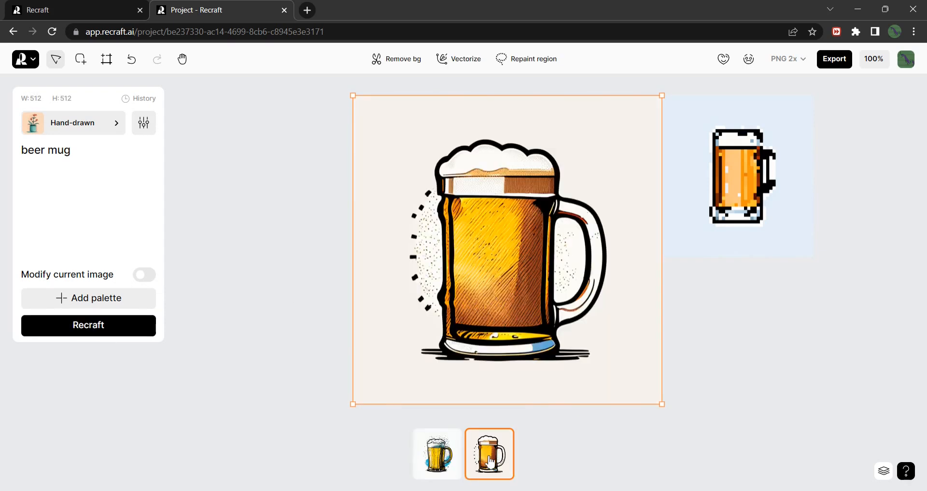
pyautogui.click(105, 333)
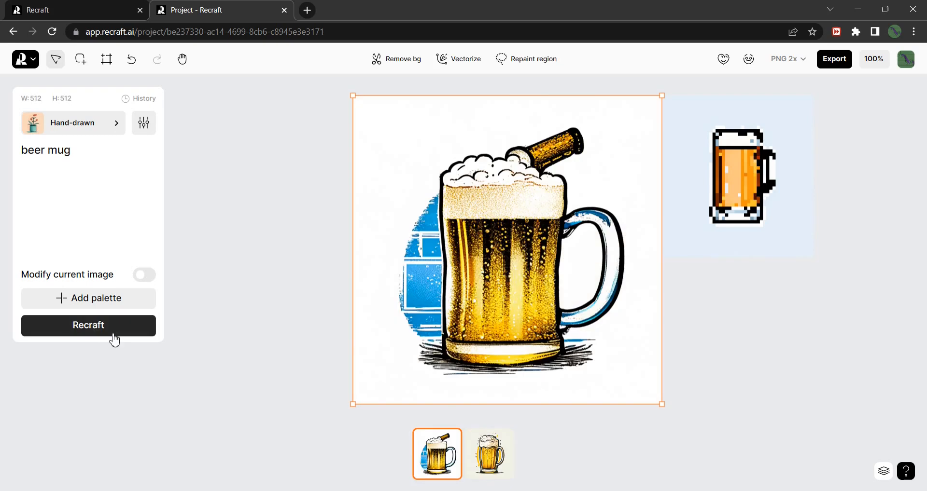
pyautogui.click(484, 473)
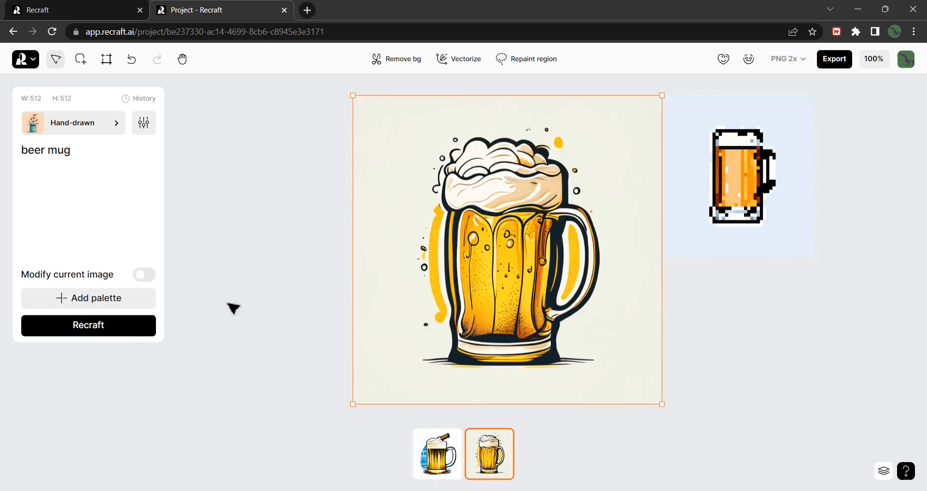
# Step: Repaint the foam region at the top of the hand-drawn mug
pyautogui.click(527, 63)
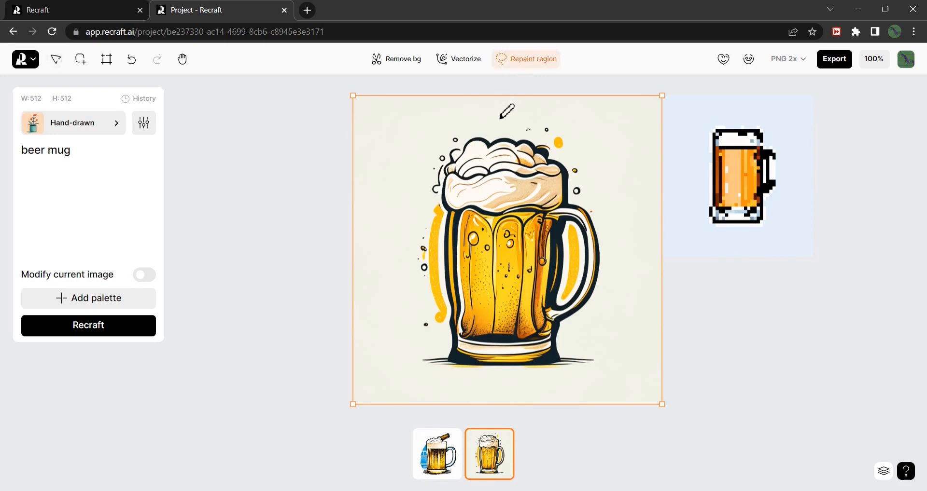
pyautogui.moveTo(488, 124)
pyautogui.mouseDown()
pyautogui.moveTo(430, 137)
pyautogui.moveTo(397, 197)
pyautogui.moveTo(455, 228)
pyautogui.moveTo(556, 233)
pyautogui.moveTo(601, 202)
pyautogui.moveTo(569, 142)
pyautogui.moveTo(487, 124)
pyautogui.mouseUp()
pyautogui.click(102, 308)
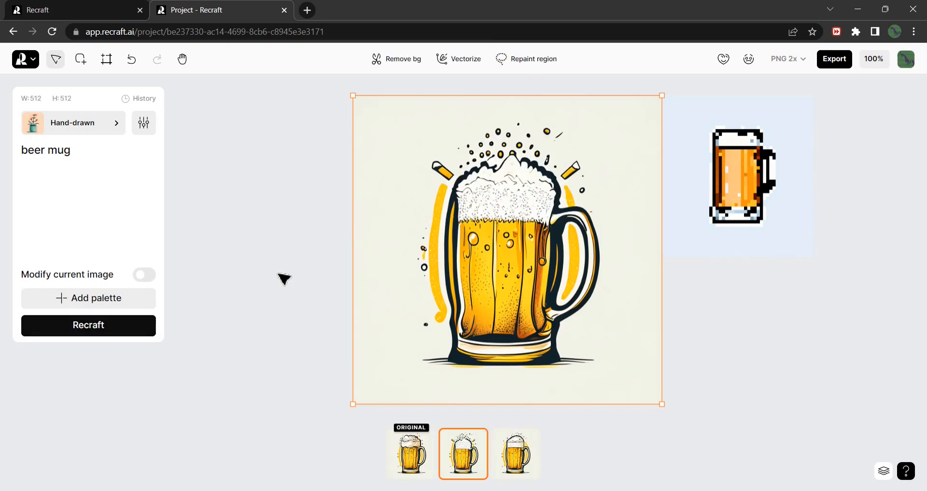
# Step: Compare the repainted foam variants with the original, restore the original hand-drawn mug and deselect it
pyautogui.click(518, 456)
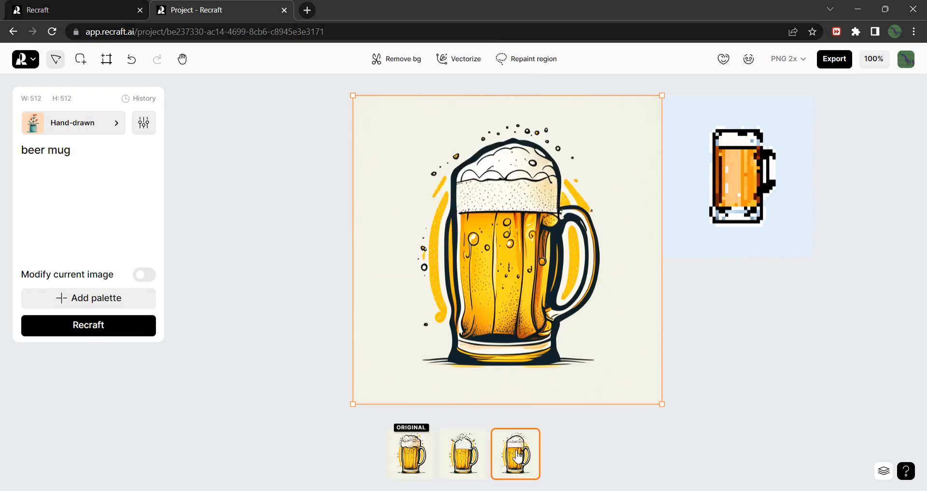
pyautogui.click(410, 464)
pyautogui.click(513, 462)
pyautogui.click(418, 470)
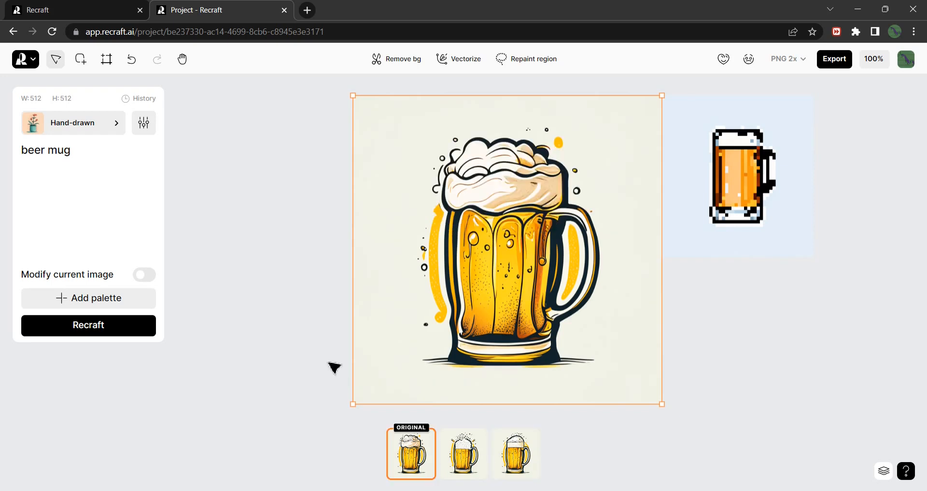
pyautogui.click(295, 274)
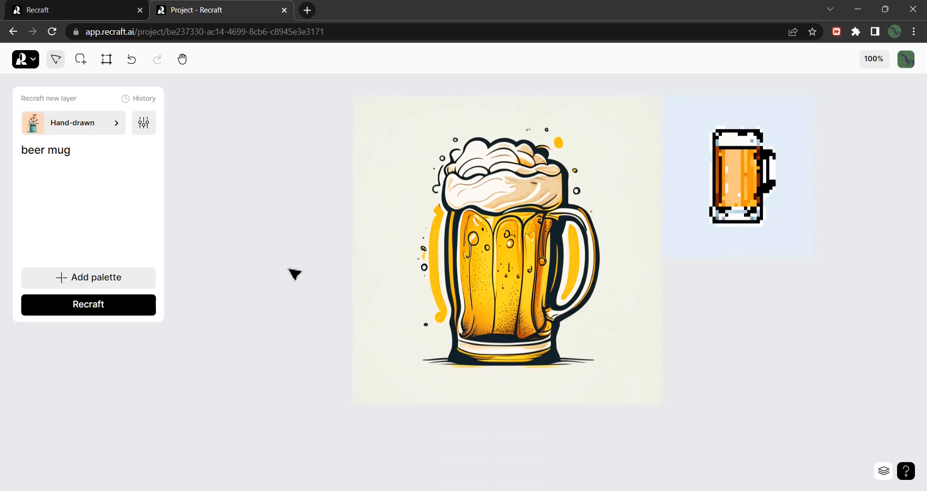
# Step: Generate a new beer mug layer in the Flat 2.0 vector art style
pyautogui.click(116, 126)
pyautogui.click(215, 126)
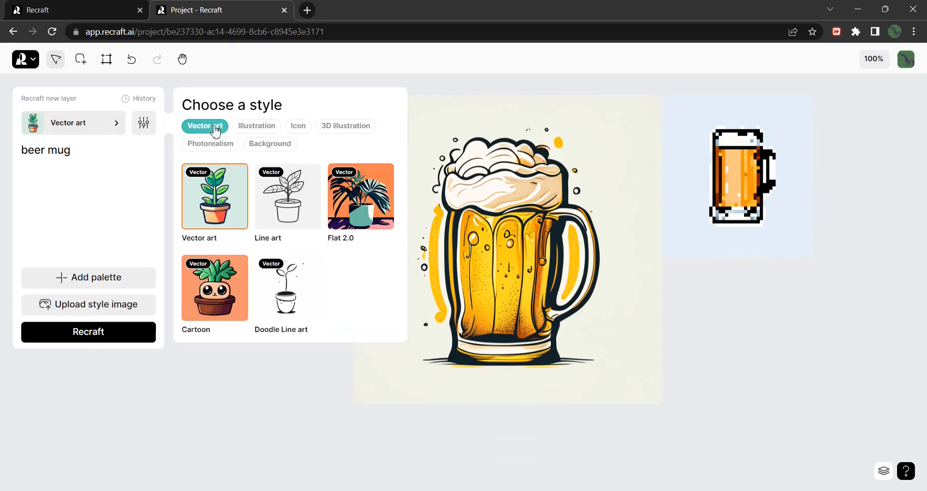
pyautogui.click(357, 215)
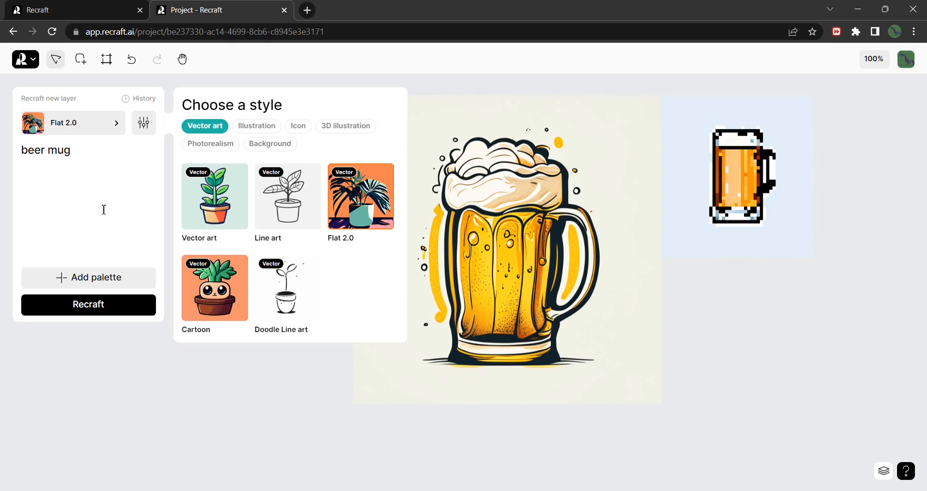
pyautogui.click(66, 306)
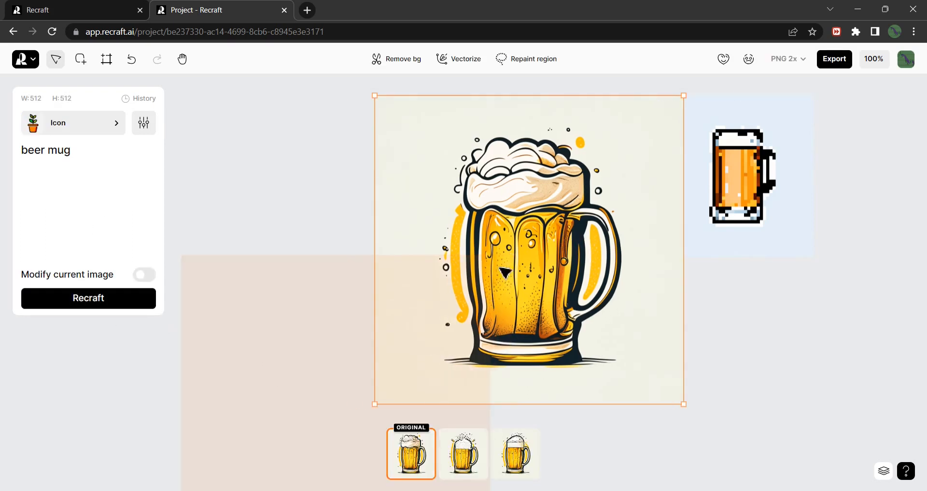
# Step: Shrink the hand-drawn mug to about 308 × 329 and the Flat 2.0 layer to about 399 × 403, placing them side by side
pyautogui.moveTo(382, 412); pyautogui.dragTo(414, 224)
pyautogui.moveTo(515, 395); pyautogui.dragTo(445, 319)
pyautogui.click(482, 348)
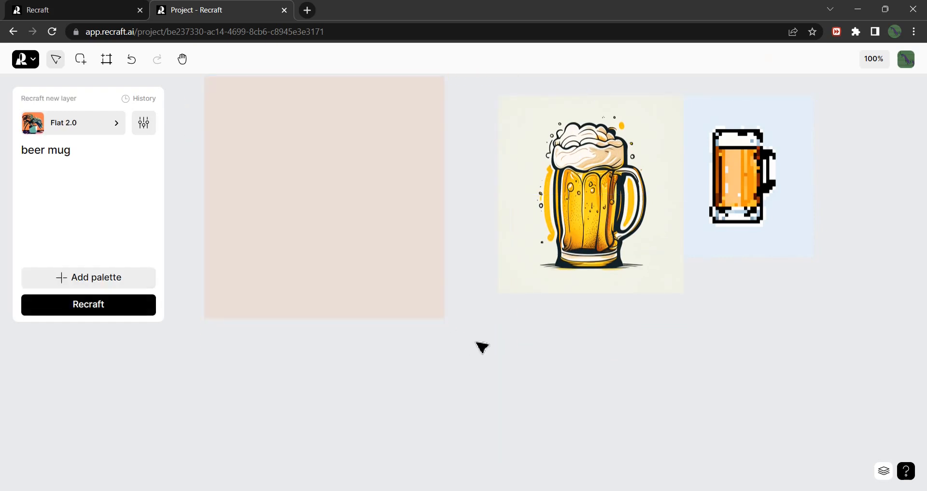
pyautogui.moveTo(393, 252); pyautogui.dragTo(413, 319)
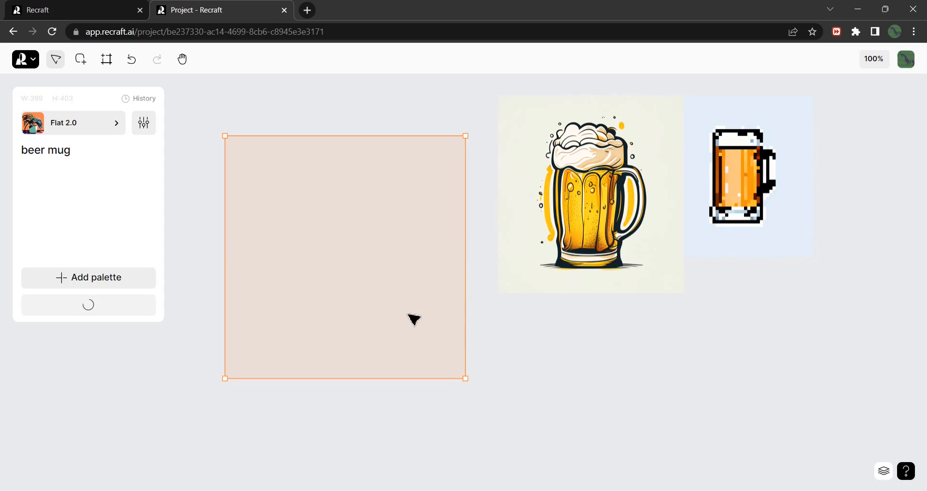
# Step: Choose the light-blue variant of the Flat 2.0 mug and repaint the region around its lemon slice
pyautogui.click(497, 467)
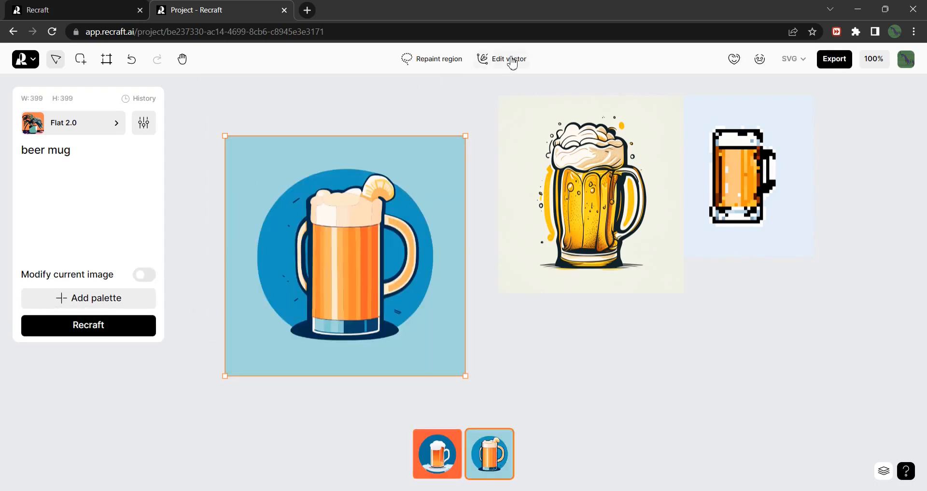
pyautogui.click(441, 59)
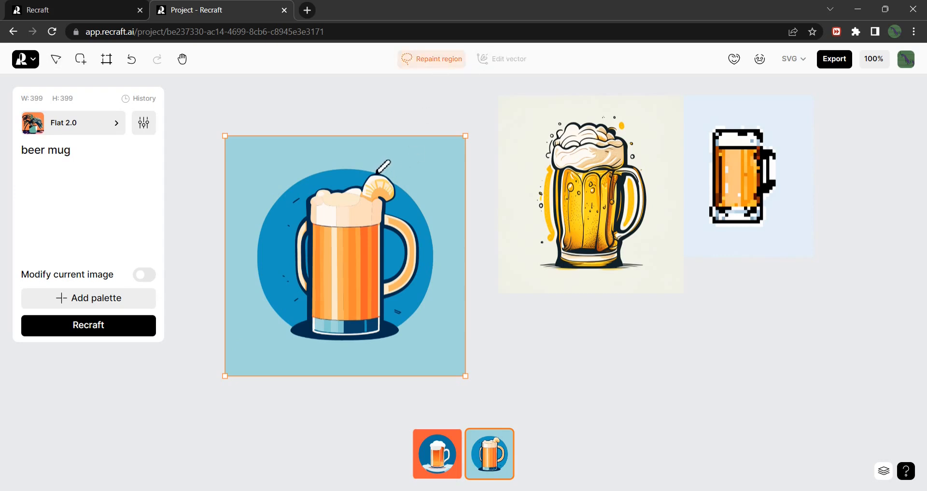
pyautogui.moveTo(369, 167)
pyautogui.mouseDown()
pyautogui.moveTo(345, 194)
pyautogui.moveTo(353, 212)
pyautogui.moveTo(388, 222)
pyautogui.moveTo(414, 188)
pyautogui.moveTo(378, 169)
pyautogui.moveTo(355, 166)
pyautogui.mouseUp()
pyautogui.click(89, 305)
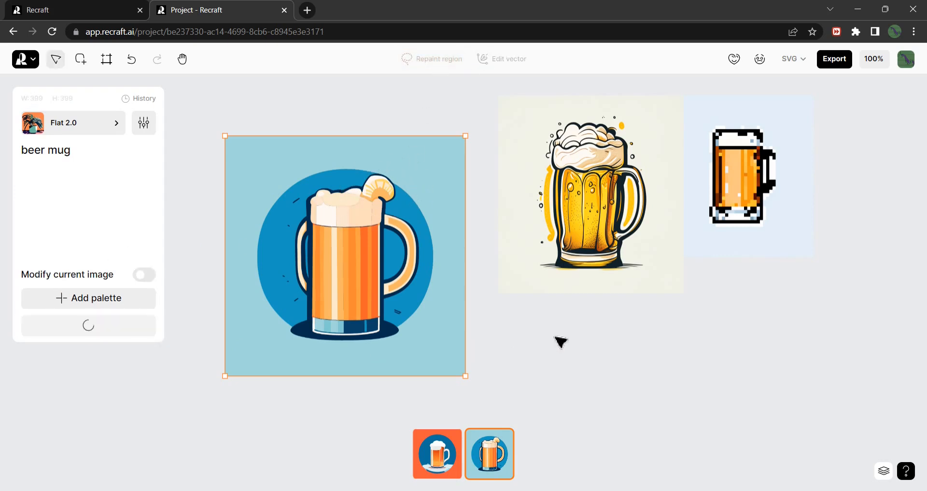
# Step: Compare the repainted Flat 2.0 mug variants with the original and keep the last variant
pyautogui.click(517, 454)
pyautogui.click(472, 457)
pyautogui.click(411, 458)
pyautogui.click(517, 455)
pyautogui.click(568, 410)
# Step: Move the hand-drawn mug down, enlarge it to about 430 × 443 and vectorize it
pyautogui.moveTo(610, 236); pyautogui.dragTo(585, 330)
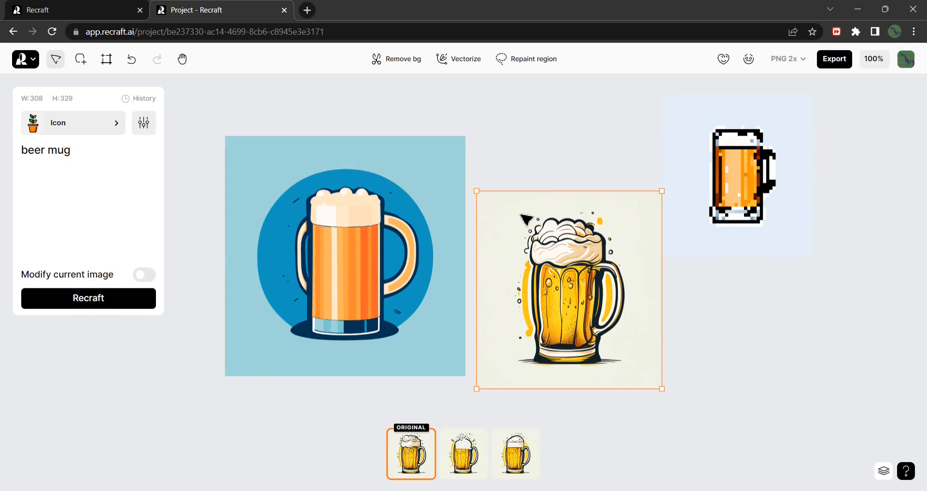
pyautogui.moveTo(447, 161); pyautogui.dragTo(408, 126)
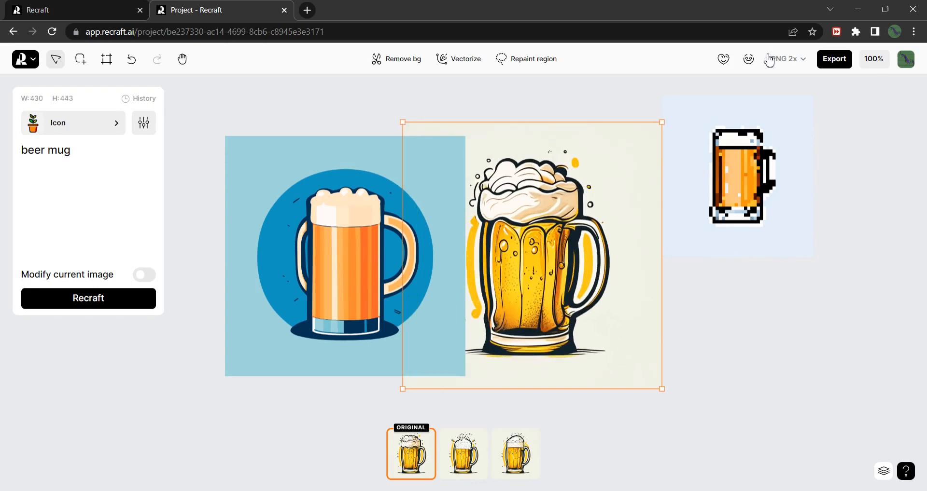
pyautogui.click(798, 60)
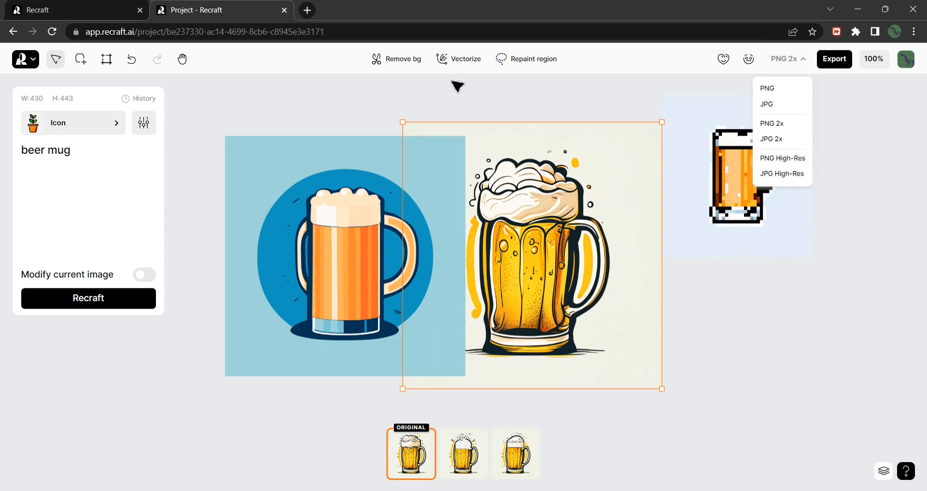
pyautogui.click(454, 62)
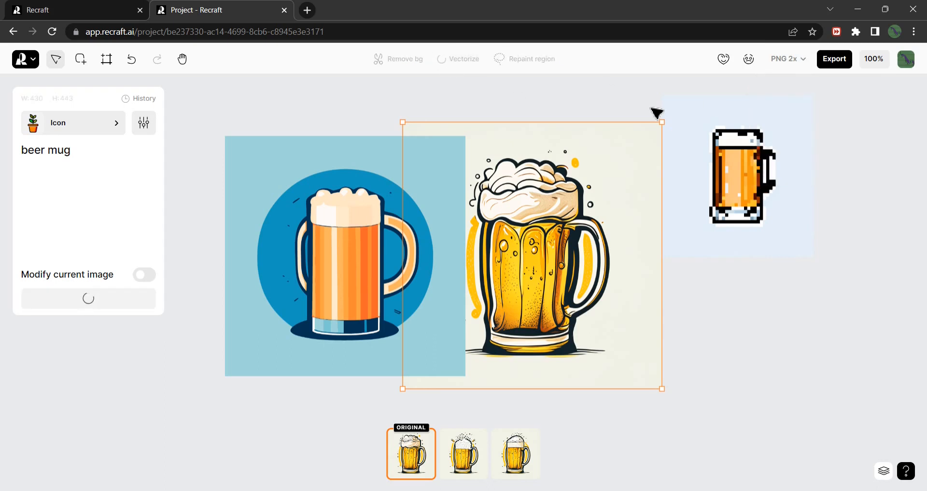
# Step: Export the vectorized hand-drawn mug in SVG format and dismiss the download bar
pyautogui.click(792, 61)
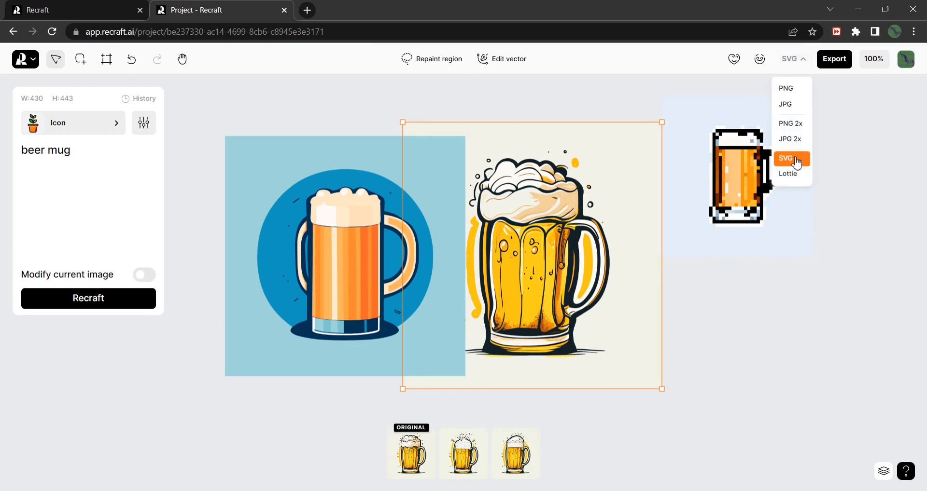
pyautogui.click(834, 62)
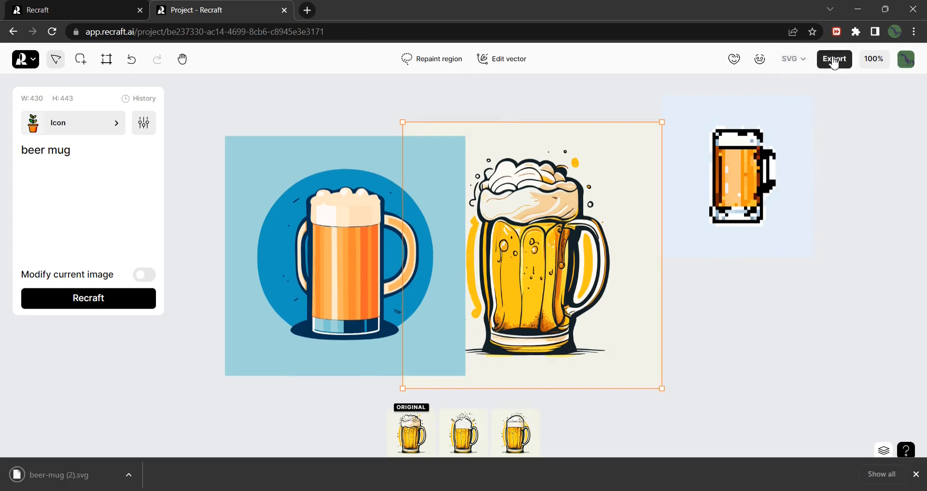
pyautogui.click(915, 475)
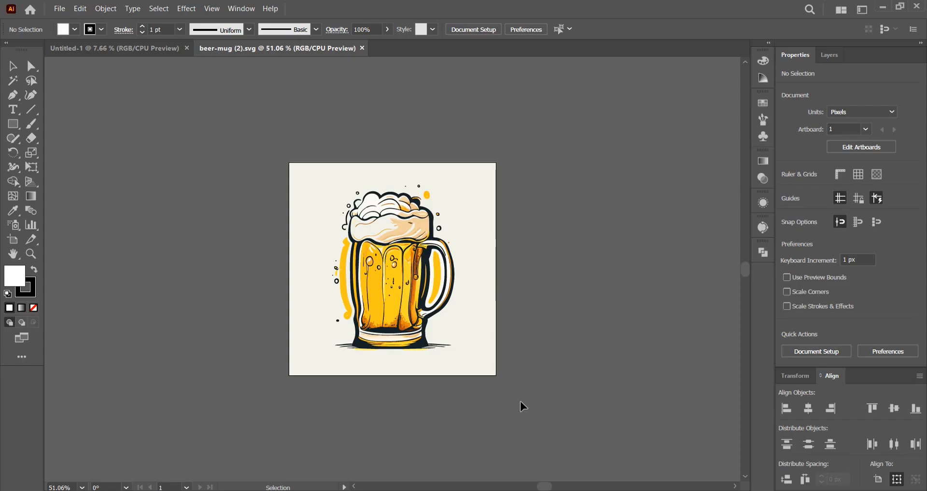
# Step: Switch to Illustrator and move the artwork of beer-mug (2).svg completely off the artboard to its left side
pyautogui.click(324, 192)
pyautogui.scroll(1, 458, 261)
pyautogui.moveTo(454, 255); pyautogui.dragTo(269, 251)
pyautogui.moveTo(333, 293); pyautogui.dragTo(635, 264)
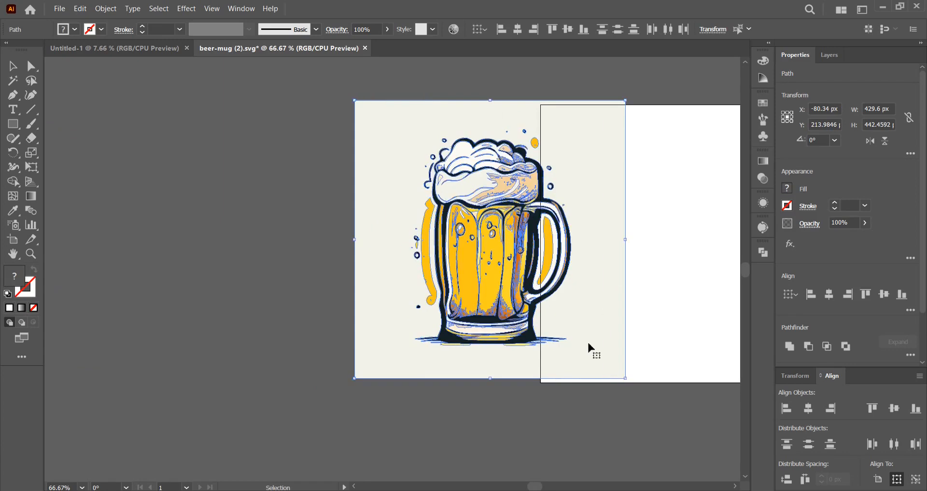
pyautogui.moveTo(577, 288); pyautogui.dragTo(402, 308)
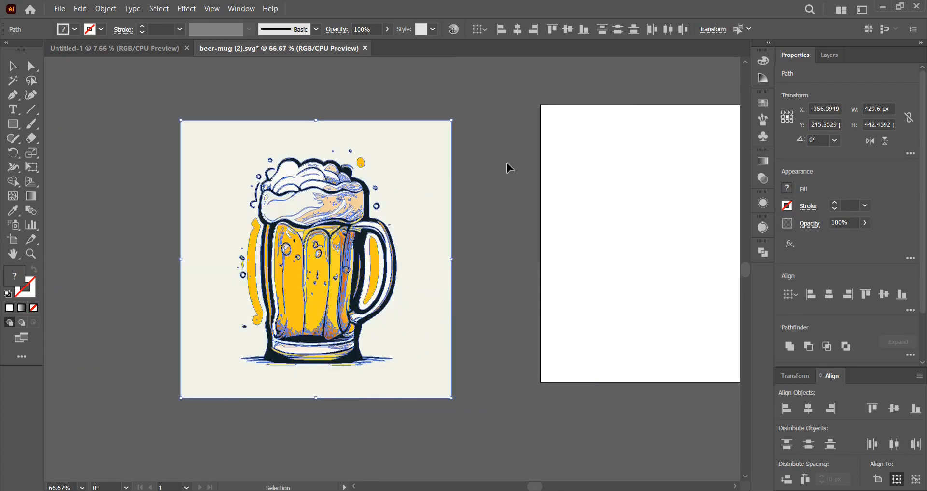
# Step: Separate the off-white background rectangle from the mug artwork and delete it
pyautogui.click(507, 169)
pyautogui.moveTo(431, 195); pyautogui.dragTo(651, 320)
pyautogui.press('Delete')
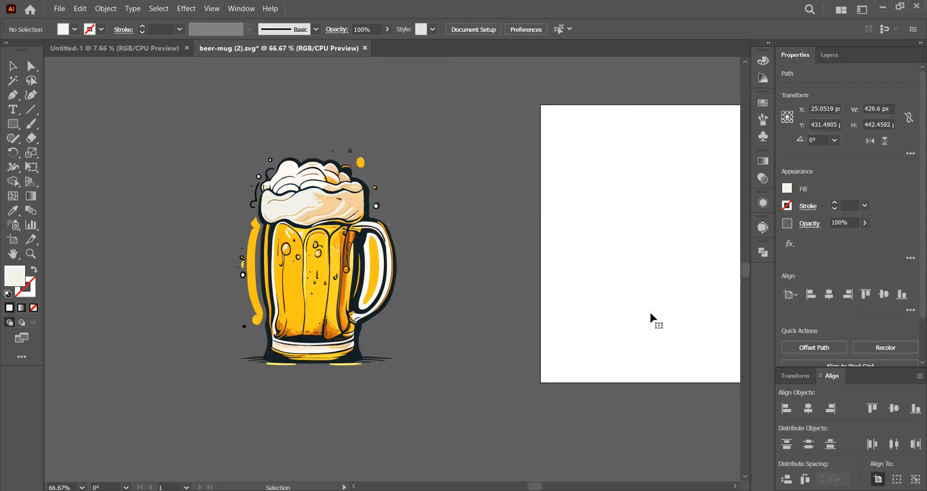
# Step: Try to delete the white shape inside the mug's handle opening and undo the deletion
pyautogui.scroll(5, 355, 297)
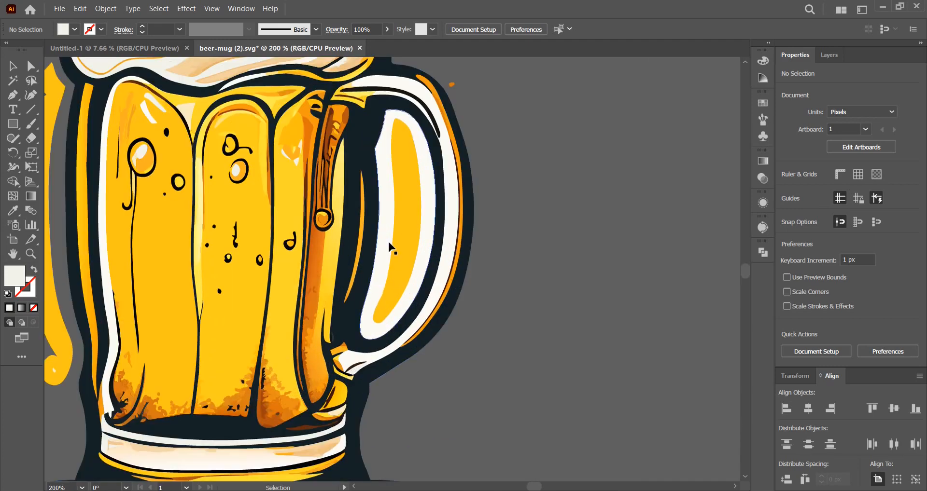
pyautogui.click(390, 230)
pyautogui.press('Delete')
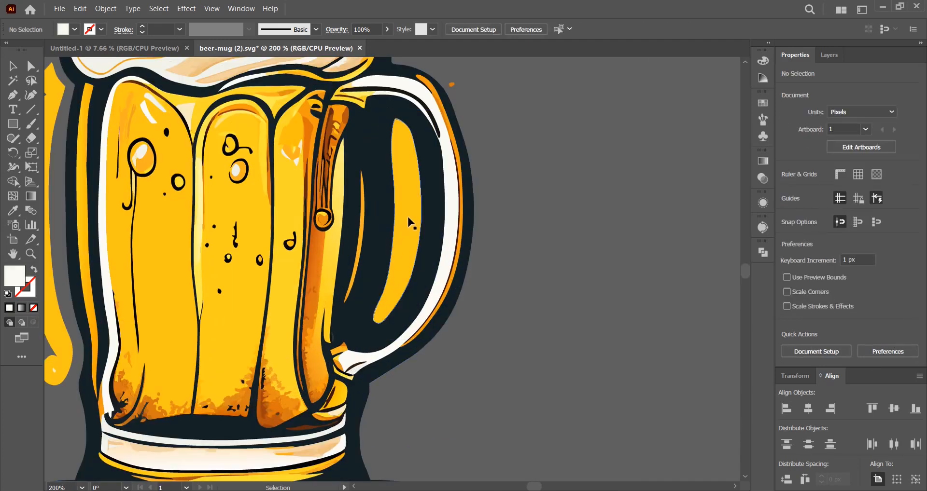
pyautogui.click(408, 222)
pyautogui.hotkey('ctrl', 'z')
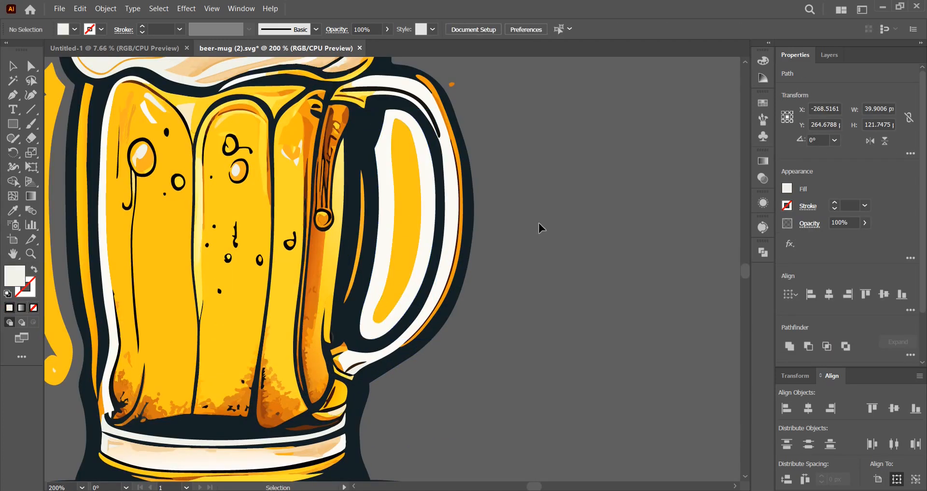
pyautogui.click(539, 224)
# Step: Select all paths of the mug artwork and combine them with the Pathfinder Merge operation
pyautogui.scroll(-2, 539, 224)
pyautogui.scroll(-1, 541, 228)
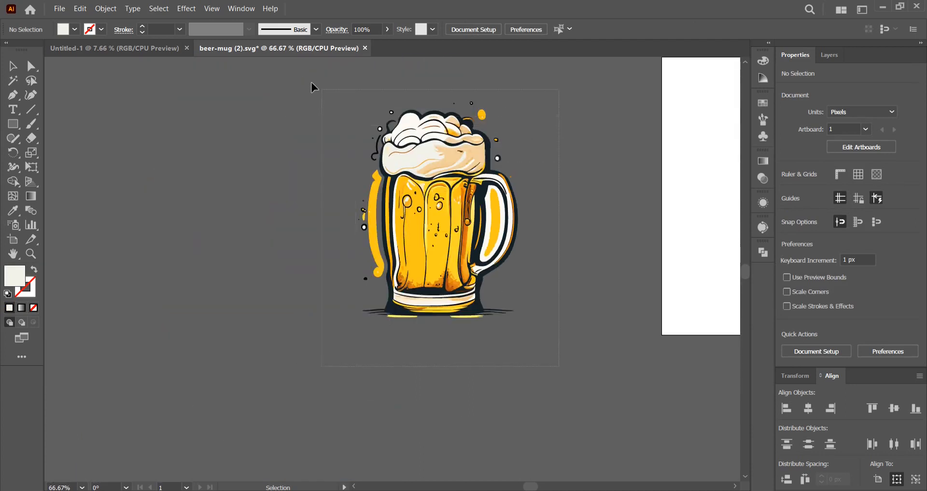
pyautogui.hotkey('ctrl', 'a')
pyautogui.moveTo(555, 189); pyautogui.dragTo(515, 213)
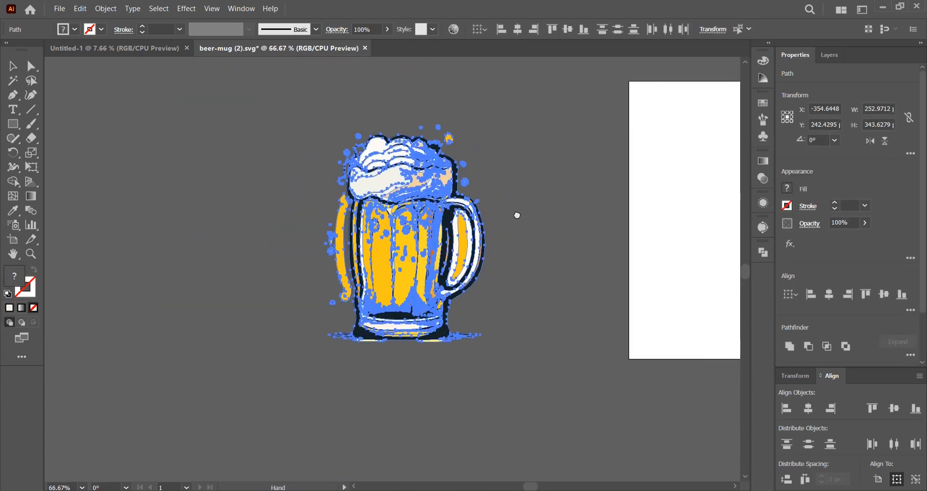
pyautogui.click(763, 256)
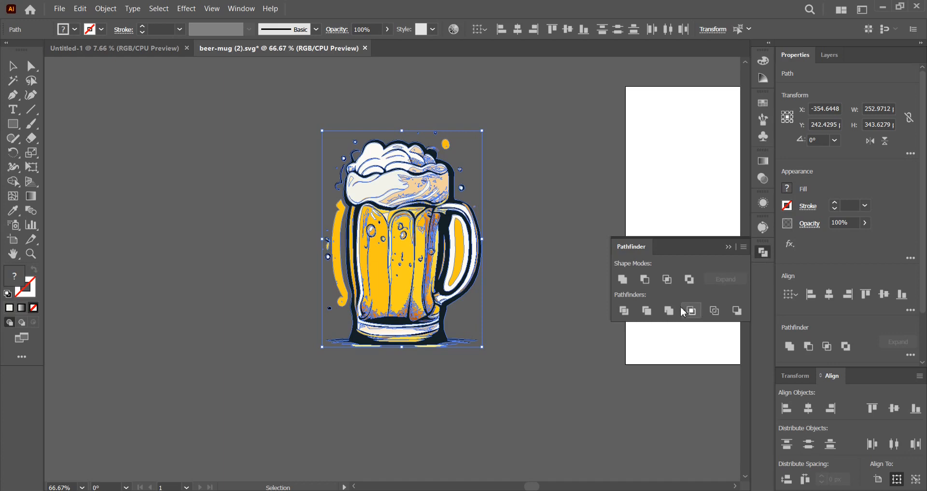
pyautogui.click(667, 313)
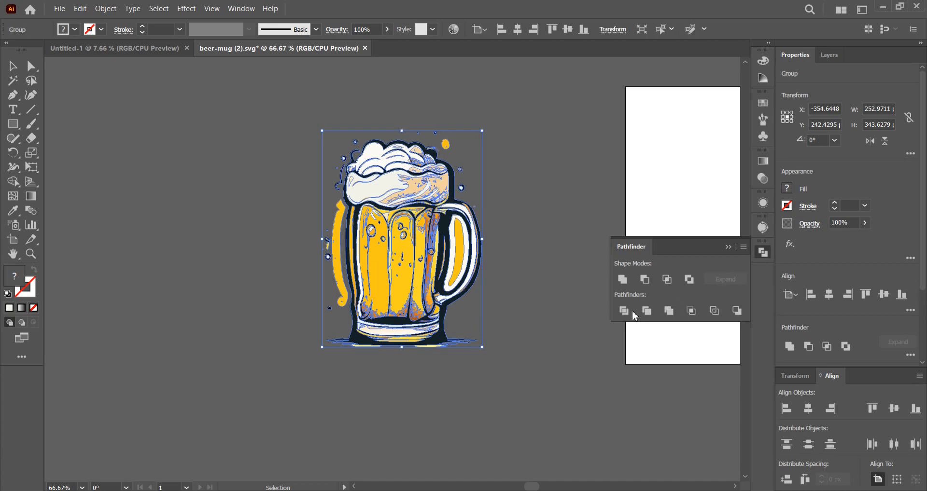
pyautogui.click(766, 255)
# Step: Ungroup the merged mug artwork and deselect it
pyautogui.hotkey('ctrl', '1')
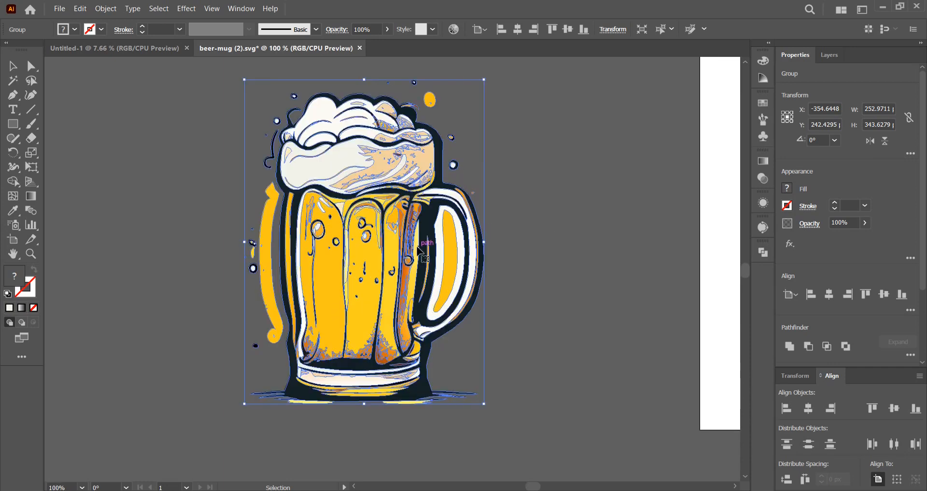
pyautogui.rightClick(418, 249)
pyautogui.click(432, 385)
pyautogui.click(528, 344)
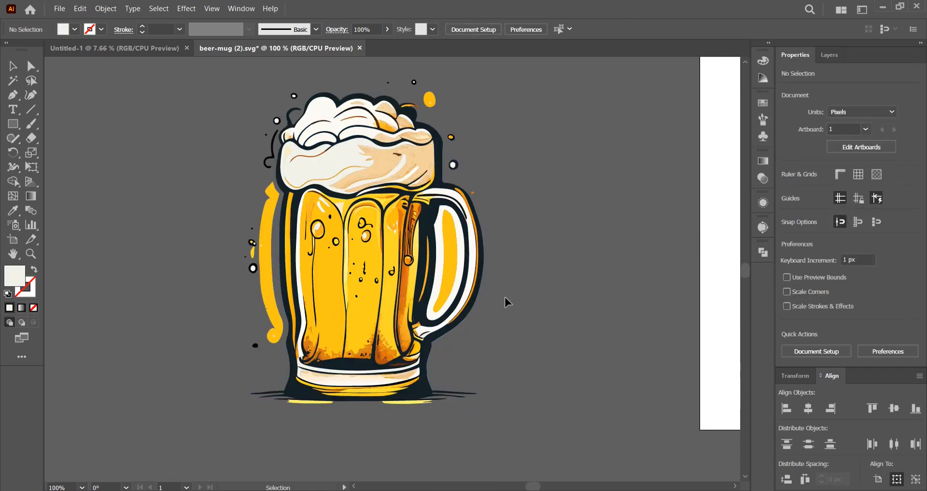
# Step: Delete the yellow and white shapes inside the mug's handle opening
pyautogui.scroll(1, 488, 275)
pyautogui.click(431, 244)
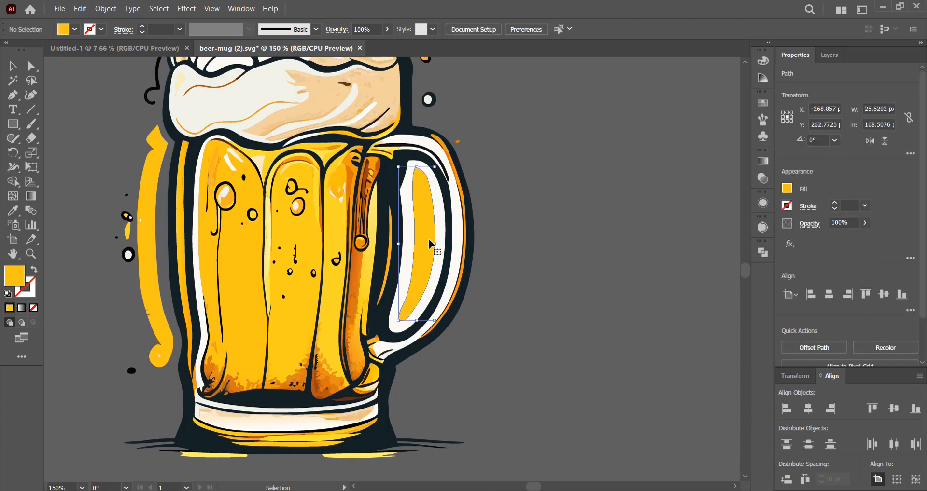
pyautogui.press('Delete')
pyautogui.click(439, 215)
pyautogui.click(492, 254)
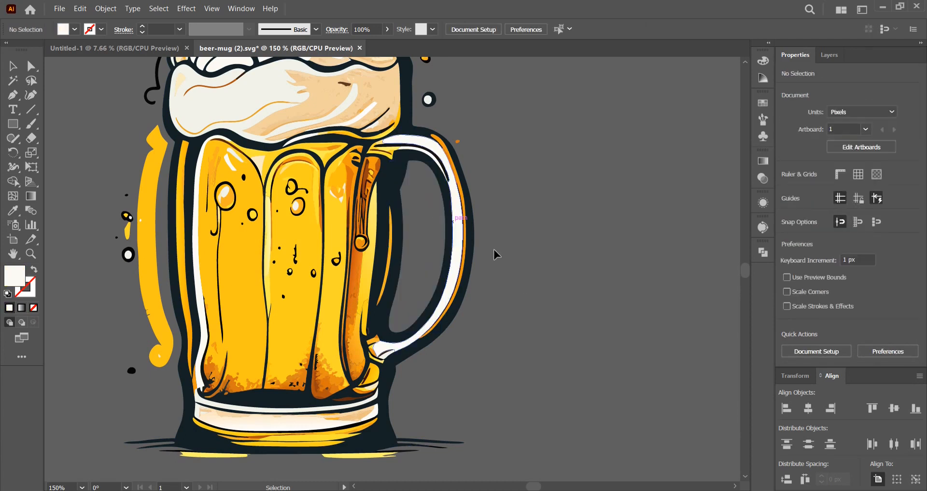
# Step: Select all the mug shapes and group them
pyautogui.scroll(-2, 531, 299)
pyautogui.moveTo(548, 411); pyautogui.dragTo(306, 138)
pyautogui.rightClick(420, 207)
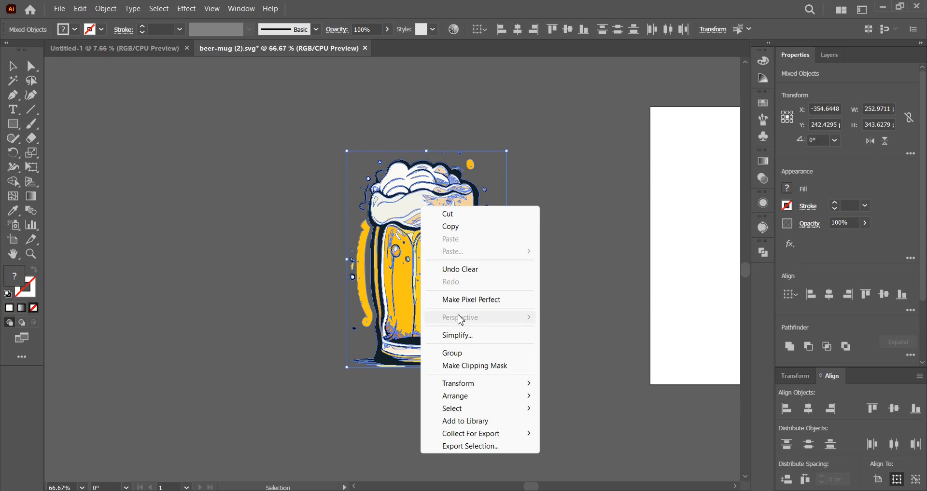
pyautogui.click(452, 353)
# Step: Copy the grouped mug from beer-mug (2).svg and paste it into the Untitled-1 document
pyautogui.click(80, 9)
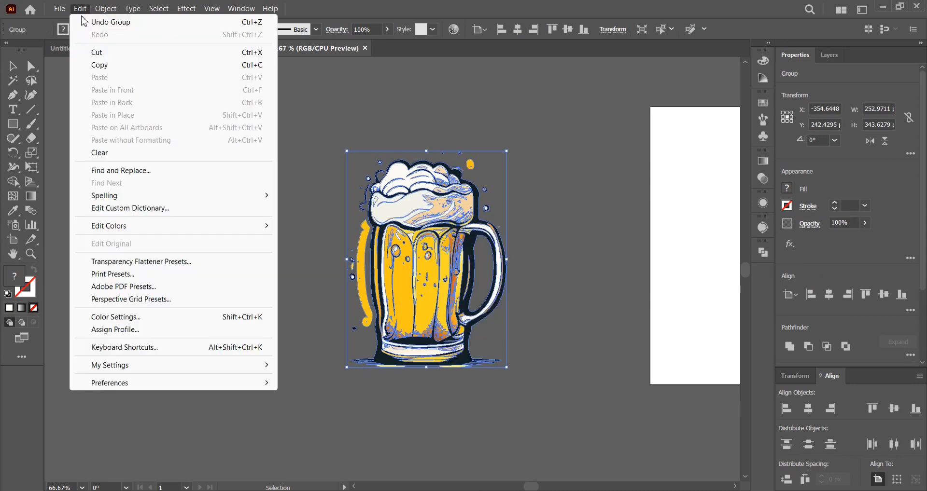
pyautogui.click(118, 66)
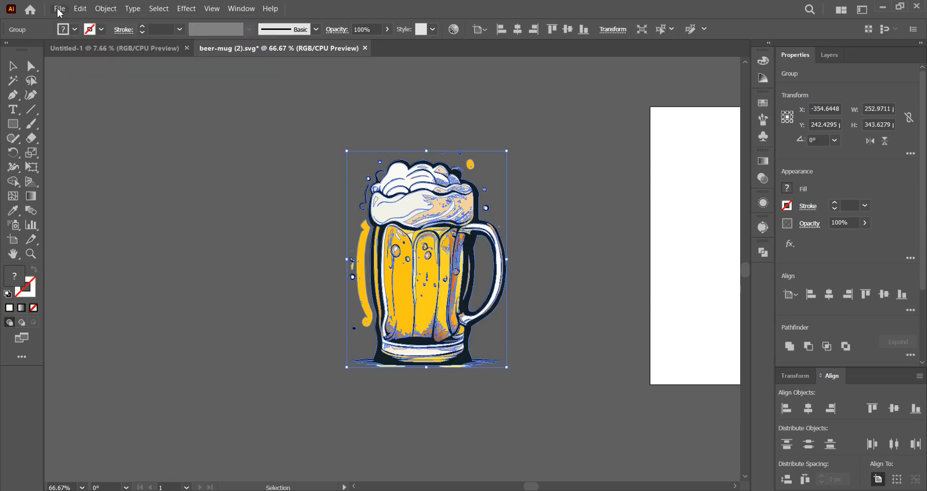
pyautogui.click(73, 49)
pyautogui.click(57, 9)
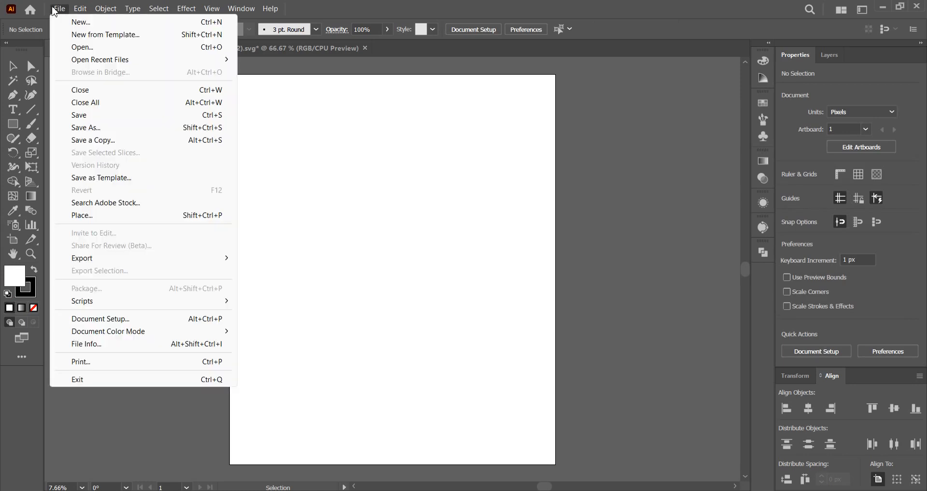
pyautogui.moveTo(82, 10)
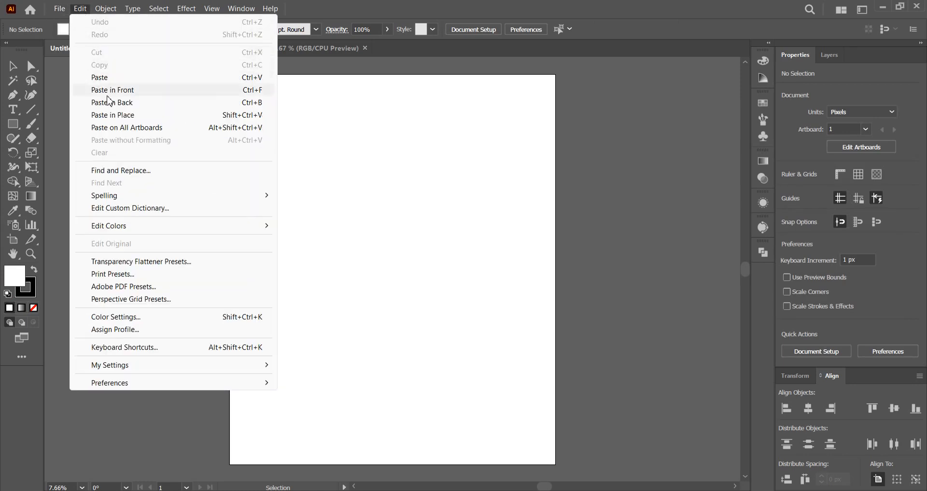
pyautogui.click(114, 78)
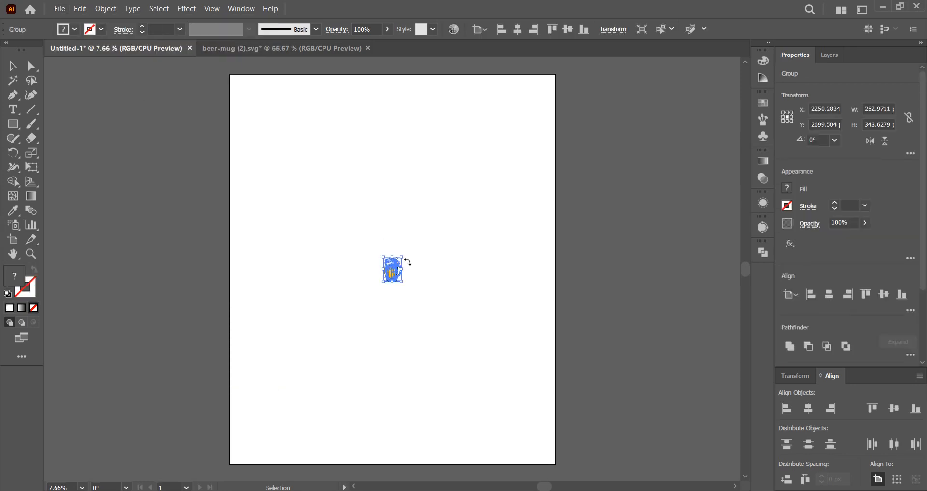
# Step: Enlarge the pasted mug to about 2313 × 3142 px and move it slightly down on the artboard
pyautogui.moveTo(404, 270); pyautogui.dragTo(538, 273)
pyautogui.click(543, 255)
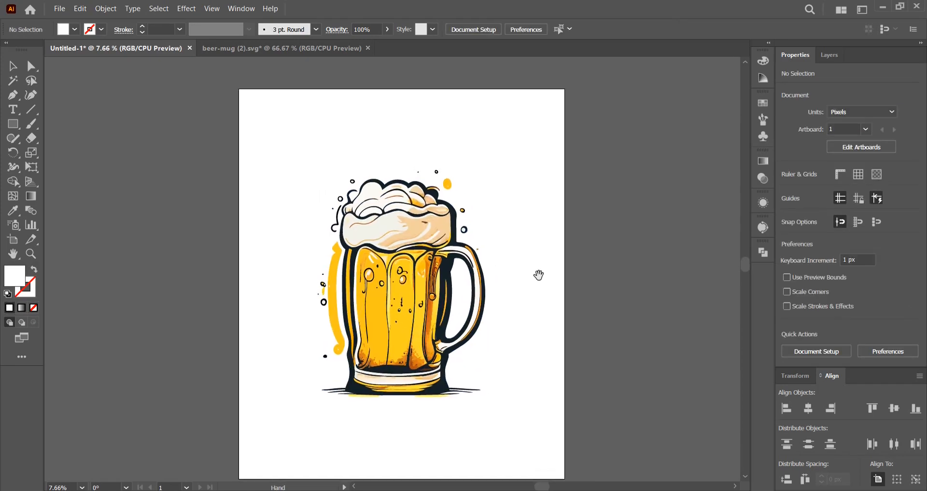
pyautogui.moveTo(401, 294); pyautogui.dragTo(403, 309)
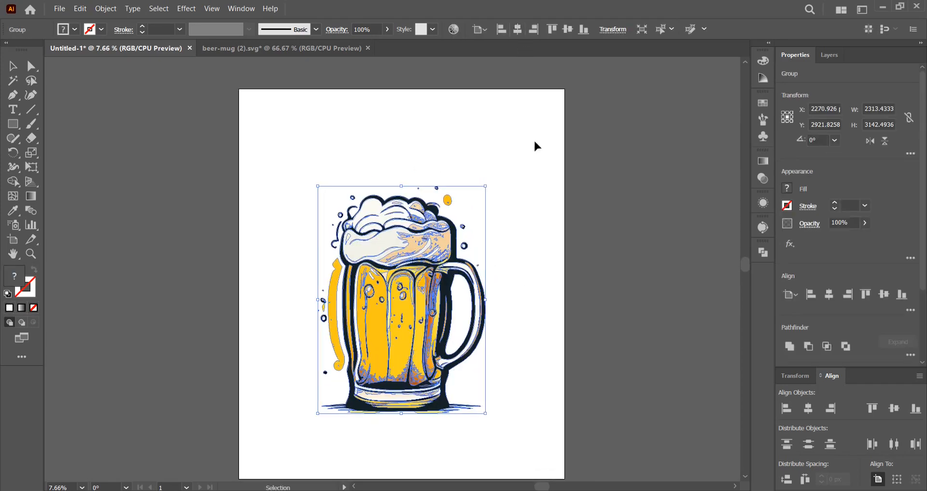
pyautogui.click(533, 159)
pyautogui.moveTo(527, 203); pyautogui.dragTo(542, 197)
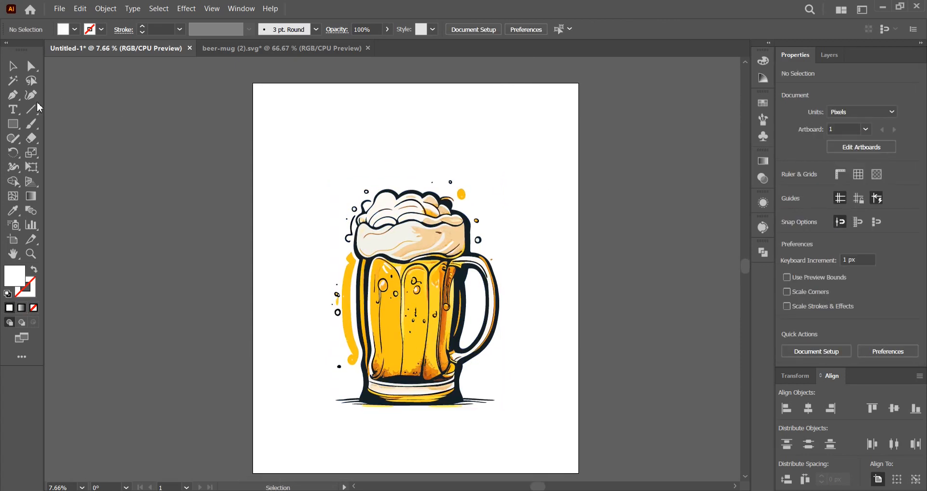
# Step: Add a placeholder text line above the mug and enlarge it to about 3060 × 610 px
pyautogui.click(16, 110)
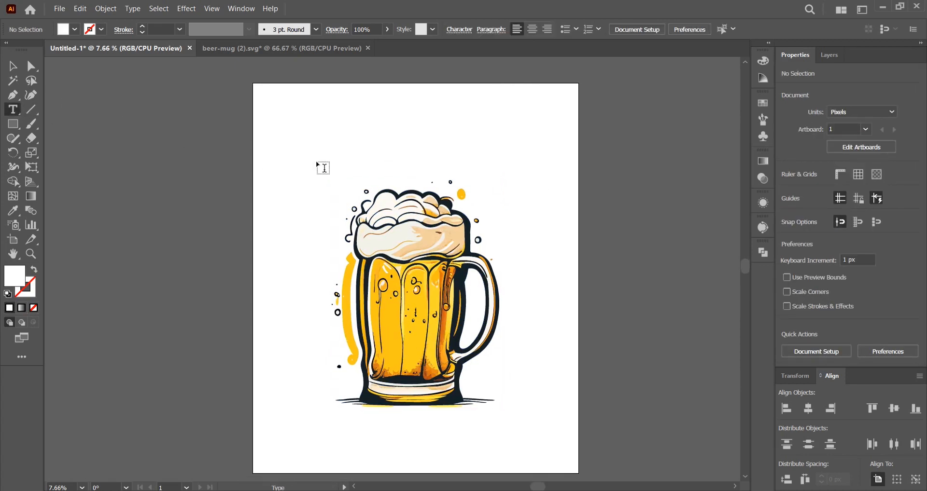
pyautogui.click(319, 163)
pyautogui.click(20, 67)
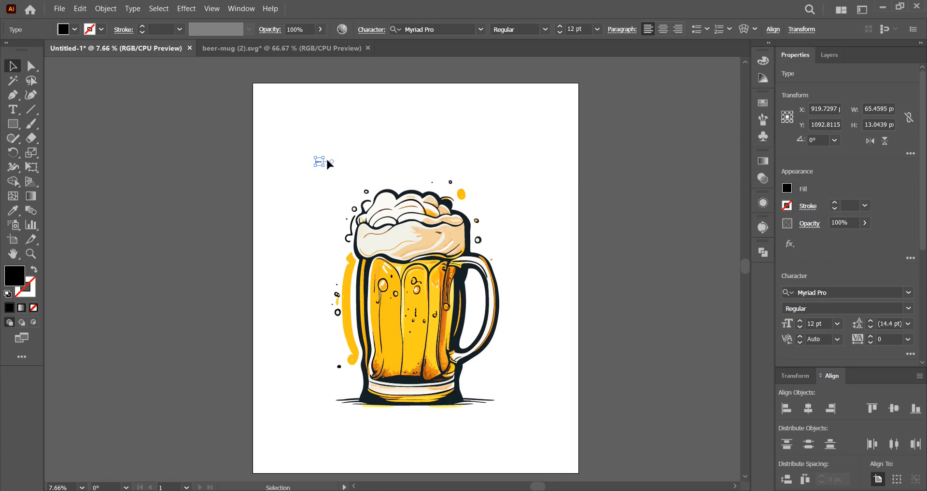
pyautogui.moveTo(323, 158); pyautogui.dragTo(463, 86)
pyautogui.moveTo(369, 152); pyautogui.dragTo(549, 90)
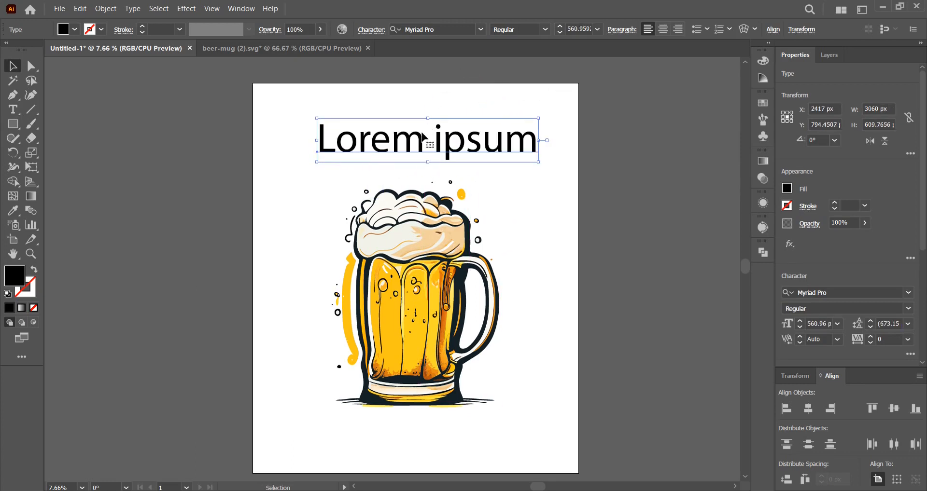
# Step: Set the heading's font to ZEBRA CROSS and its tracking to 50
pyautogui.click(447, 29)
pyautogui.write('zebra')
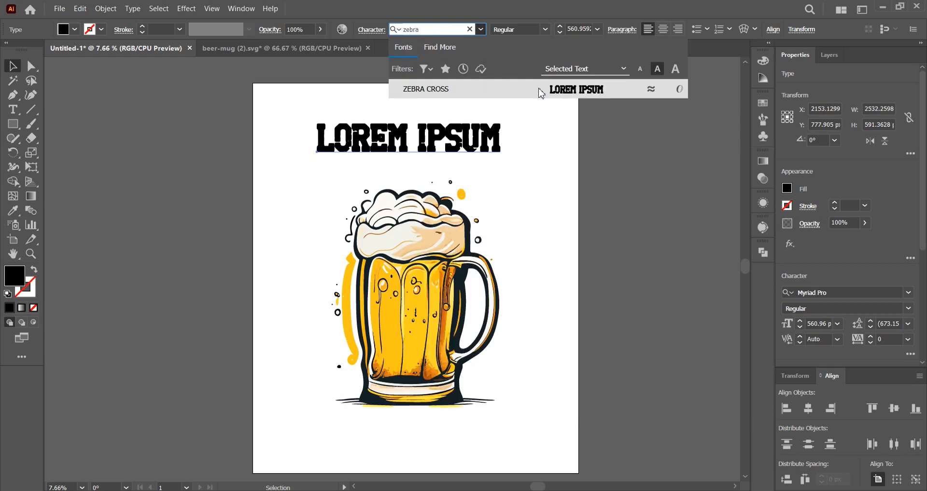
pyautogui.click(538, 90)
pyautogui.click(876, 341)
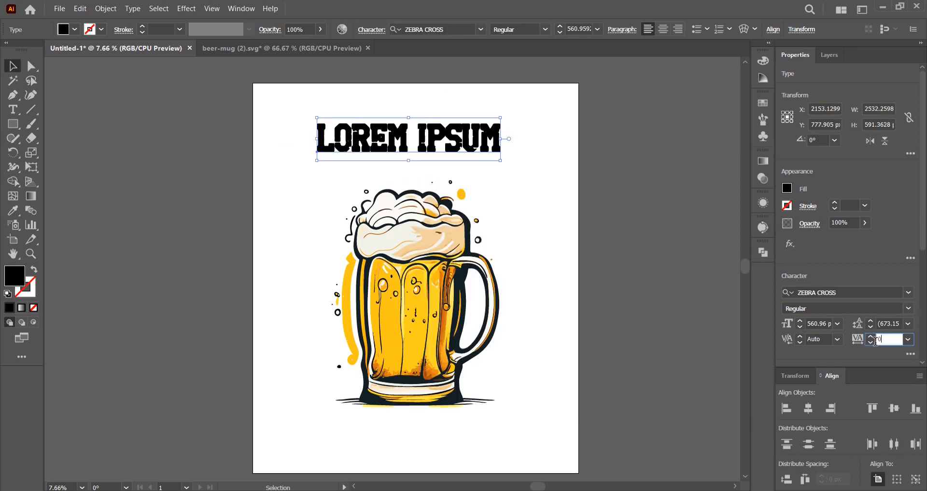
pyautogui.write('50')
pyautogui.press('Return')
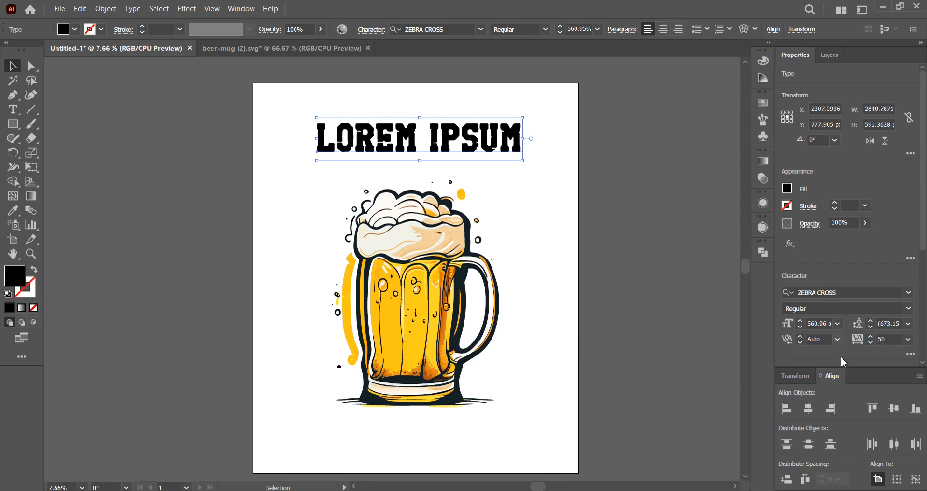
# Step: Replace the placeholder heading text with BREWTIFUL
pyautogui.doubleClick(468, 146)
pyautogui.hotkey('ctrl', 'a')
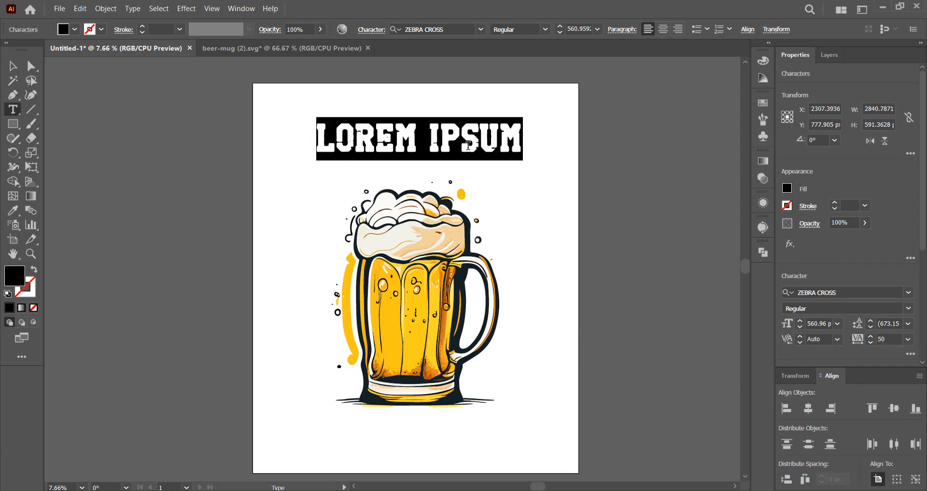
pyautogui.write('BREW')
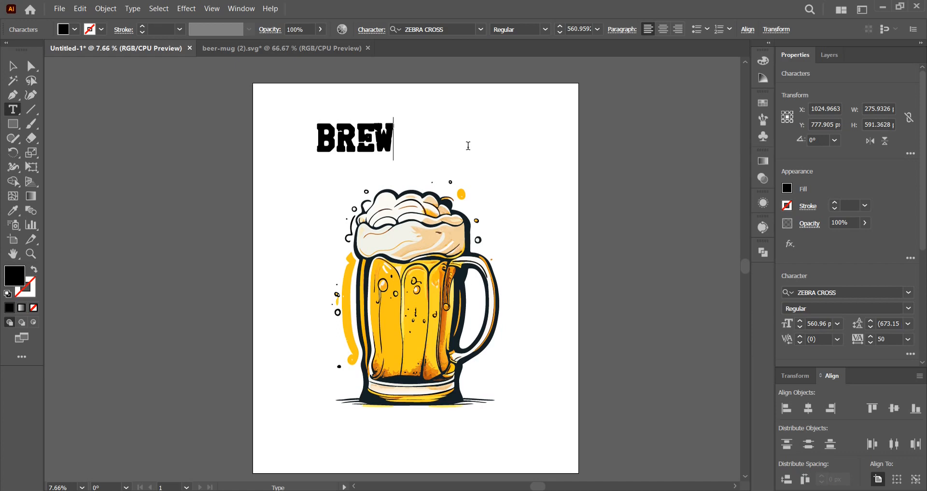
pyautogui.write('TIFUL')
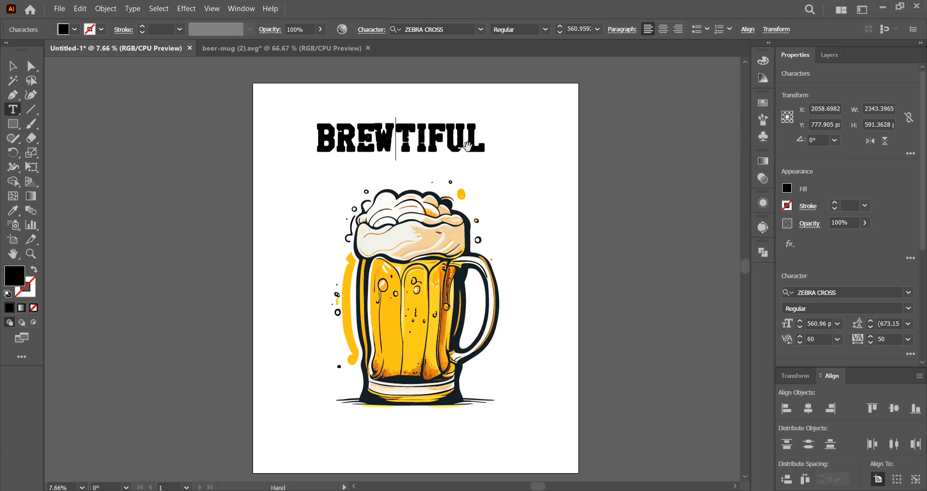
# Step: Widen the kerning on both sides of the W in BREWTIFUL to 60 and finish text editing
pyautogui.hotkey('alt', 'Right')
pyautogui.hotkey('alt', 'Right')
pyautogui.hotkey('alt', 'Right')
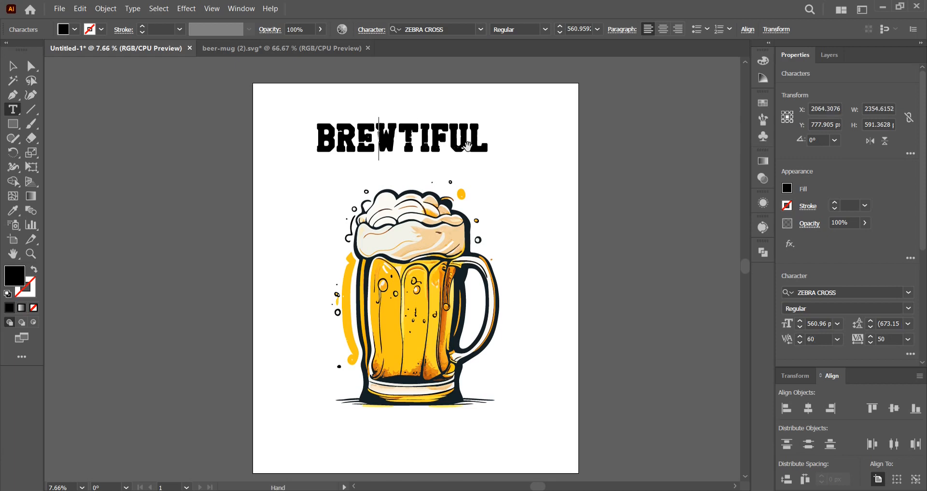
pyautogui.hotkey('alt', 'Left')
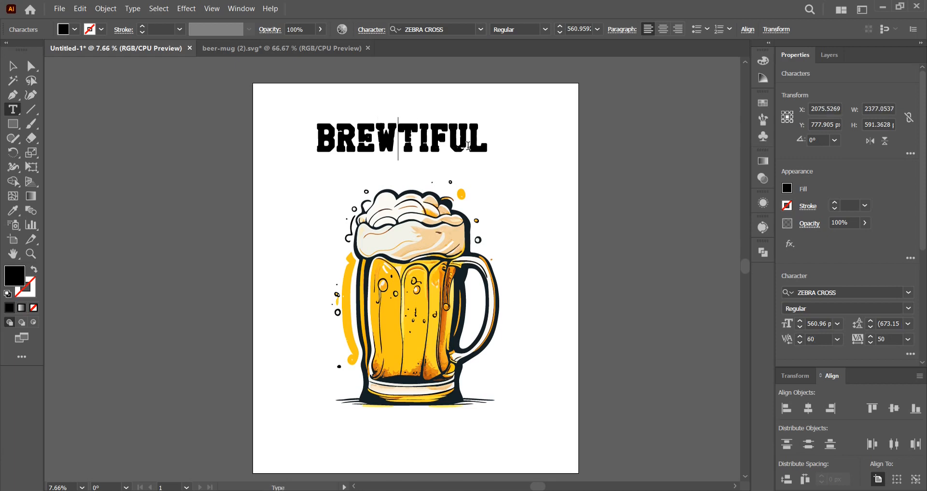
pyautogui.press('Escape')
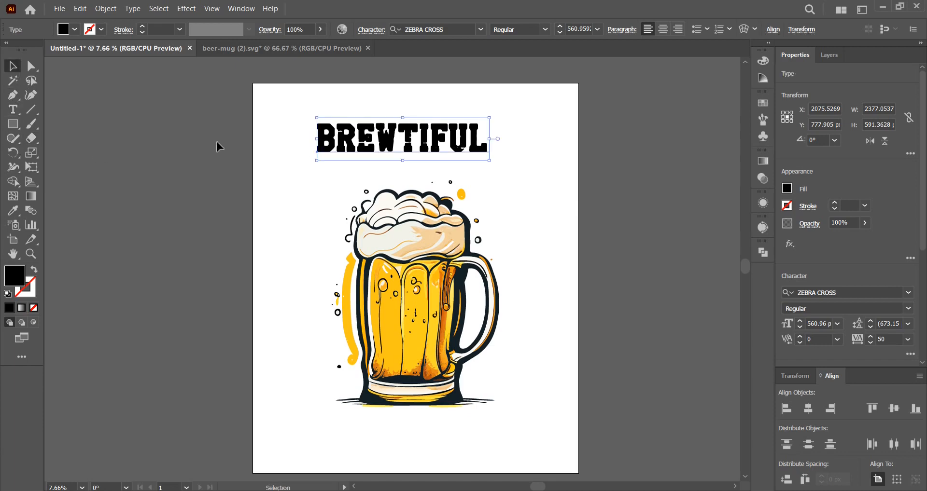
# Step: Convert BREWTIFUL to outlines and enlarge it to about 3794 × 646 px, centering it and the mug horizontally on the artboard
pyautogui.rightClick(368, 142)
pyautogui.click(425, 295)
pyautogui.moveTo(502, 140); pyautogui.dragTo(555, 132)
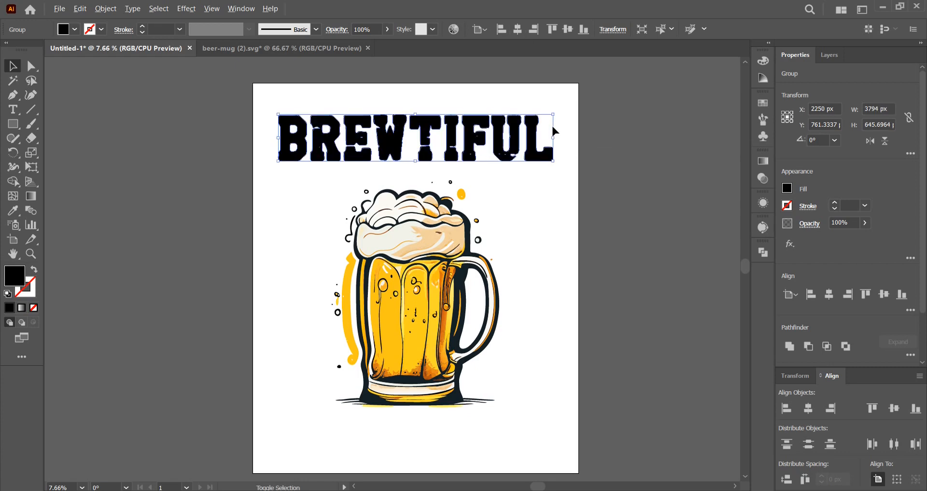
pyautogui.click(477, 403)
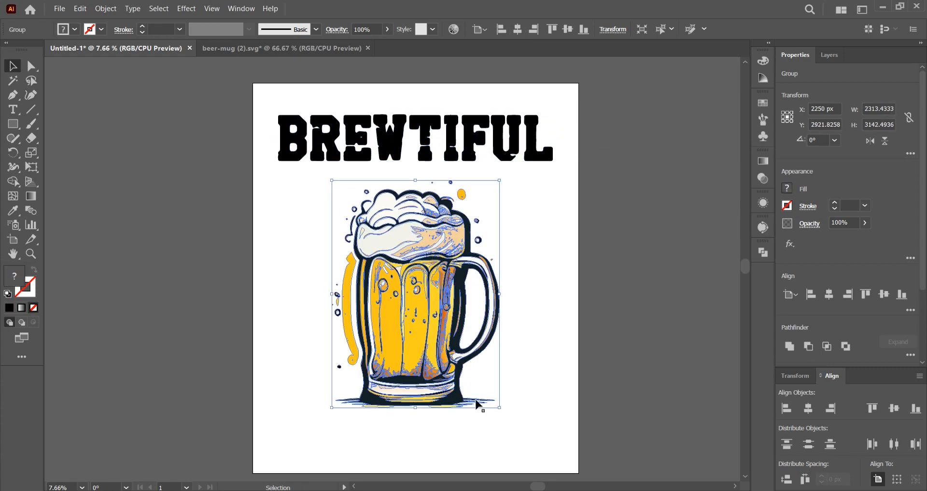
# Step: Scale the beer mug group down to about 2068 × 2809 px and center it horizontally on the artboard
pyautogui.moveTo(498, 408); pyautogui.dragTo(481, 384)
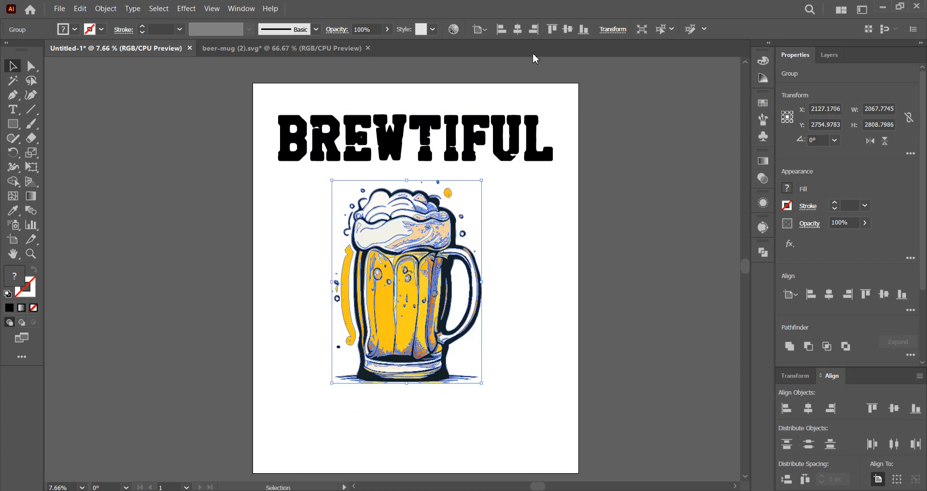
pyautogui.click(517, 30)
pyautogui.click(522, 230)
# Step: Bring the mug closer beneath BREWTIFUL, shift both slightly higher on the artboard, and clear the selection
pyautogui.moveTo(458, 258); pyautogui.dragTo(432, 116)
pyautogui.click(506, 223)
pyautogui.moveTo(467, 64); pyautogui.dragTo(467, 63)
pyautogui.click(605, 195)
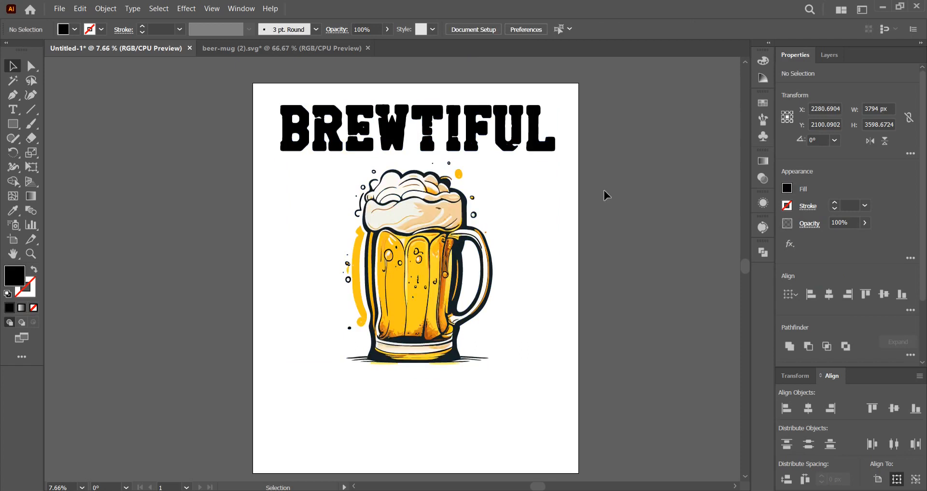
pyautogui.moveTo(593, 206); pyautogui.dragTo(573, 203)
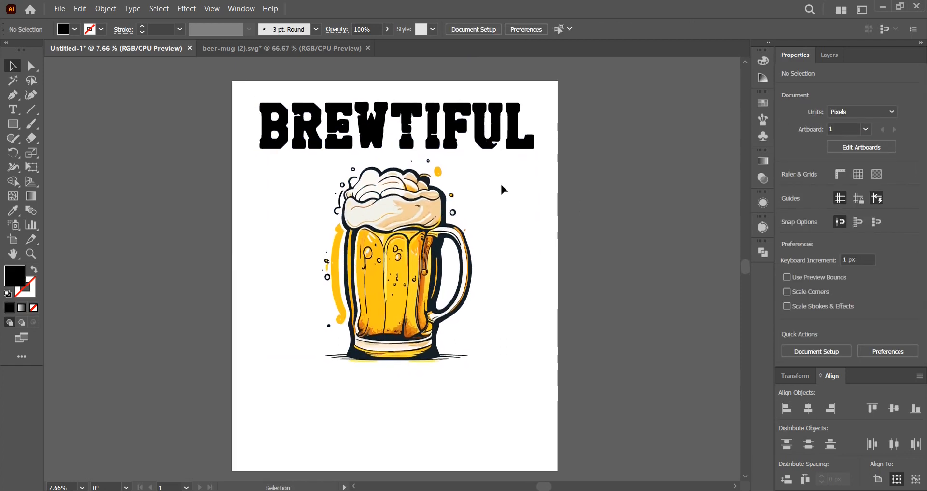
pyautogui.scroll(2, 501, 186)
pyautogui.moveTo(475, 205); pyautogui.dragTo(500, 219)
pyautogui.scroll(-1, 500, 219)
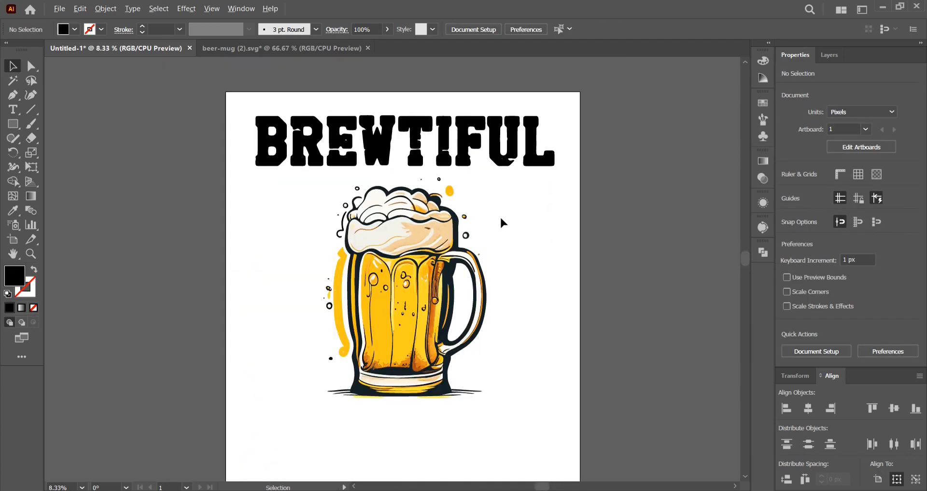
# Step: Switch to Photoshop and examine the BREWTIFUL beer mug design on the white T-shirt mockup, both up close and as a whole
pyautogui.click(500, 490)
pyautogui.scroll(2, 435, 305)
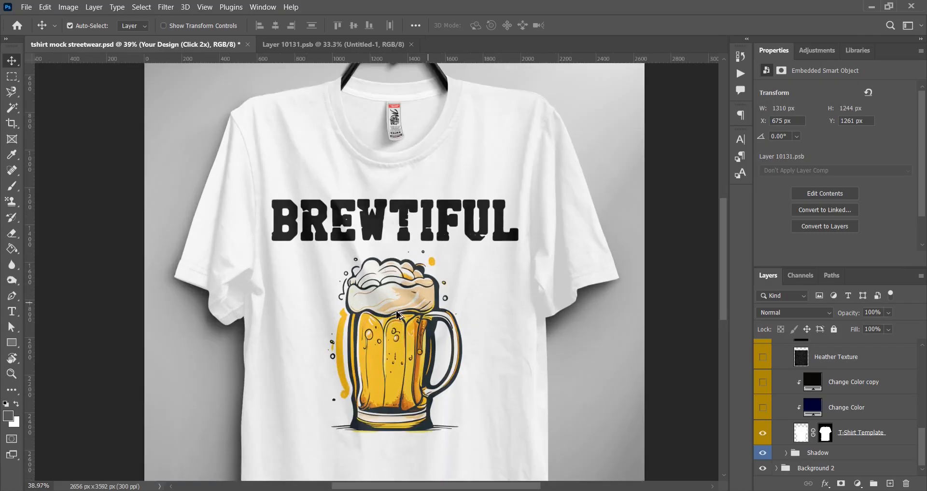
pyautogui.scroll(1, 369, 361)
pyautogui.scroll(3, 370, 366)
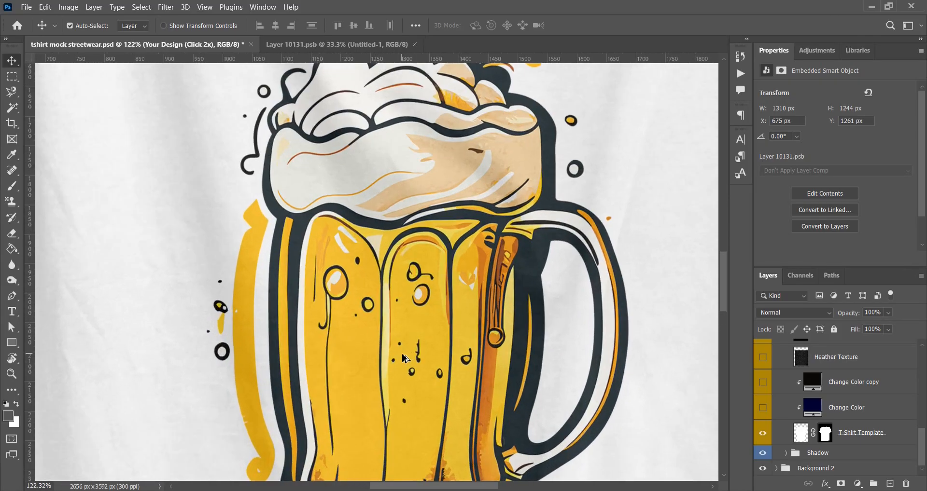
pyautogui.scroll(-5, 403, 356)
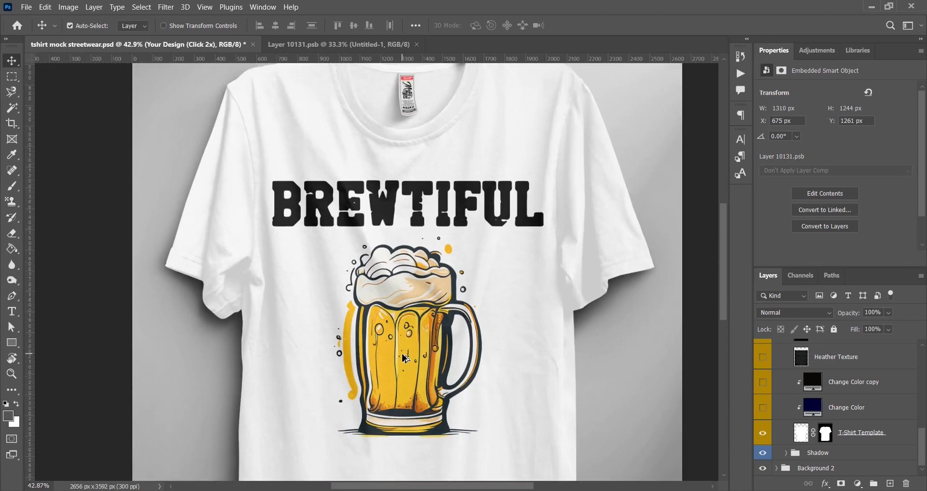
pyautogui.scroll(-2, 514, 370)
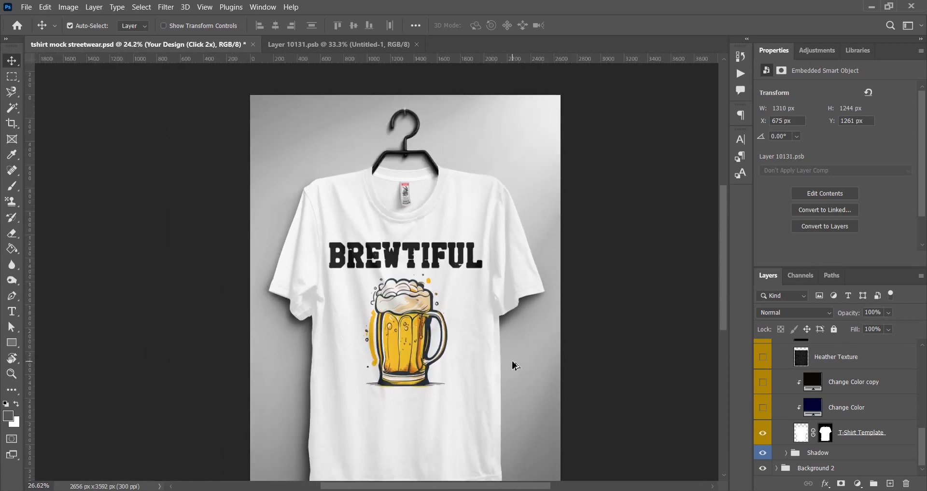
pyautogui.scroll(2, 515, 365)
pyautogui.moveTo(614, 344); pyautogui.dragTo(626, 368)
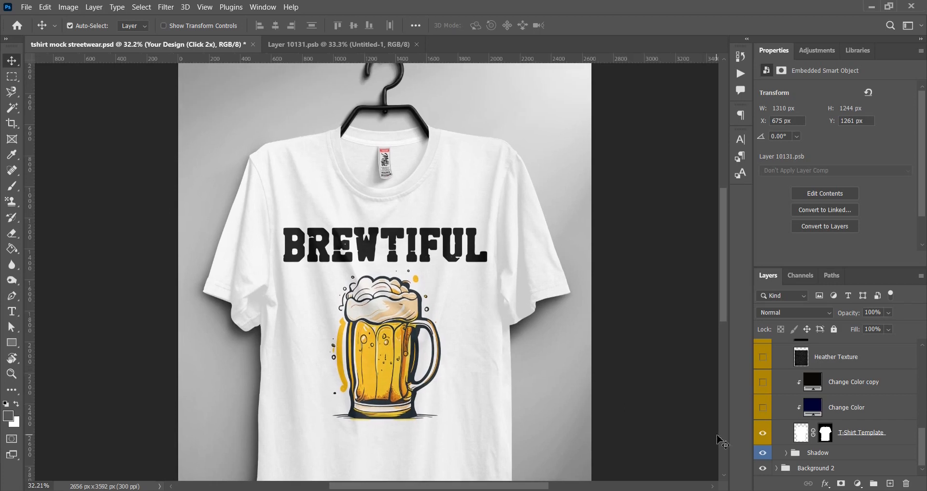